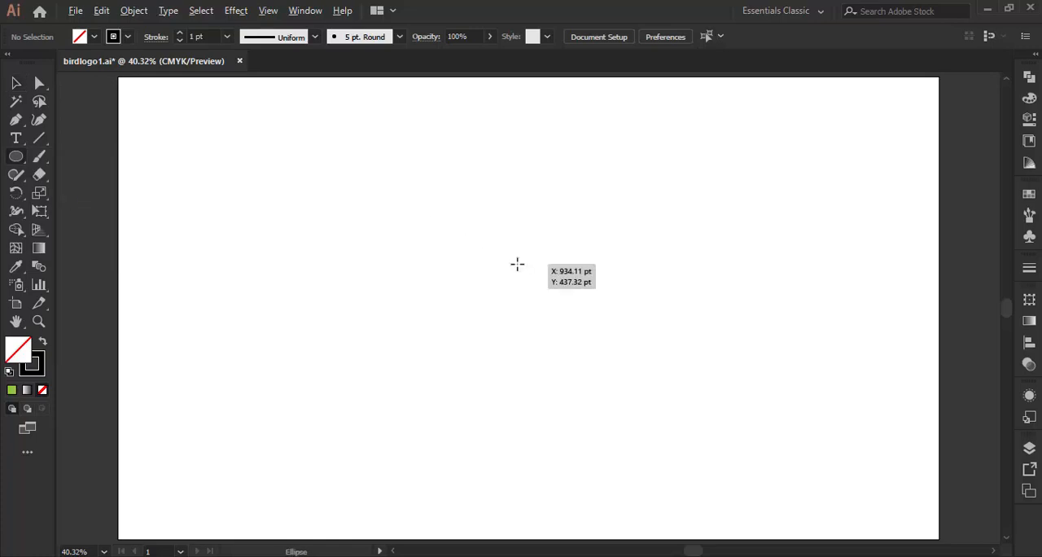
# Draw a large circle with no fill and a 1 pt black stroke, and centre it on the artboard.
pyautogui.moveTo(516, 264); pyautogui.dragTo(605, 379)
pyautogui.click(16, 83)
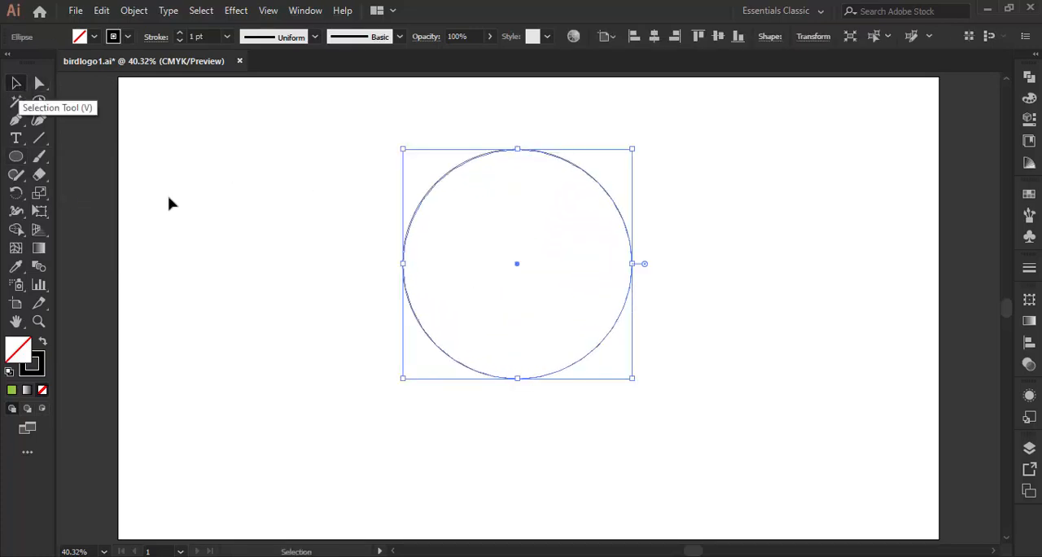
pyautogui.click(246, 269)
pyautogui.moveTo(505, 154); pyautogui.dragTo(510, 202)
# Add a concentric copy of the circle, scaled uniformly to 75%.
pyautogui.rightClick(511, 202)
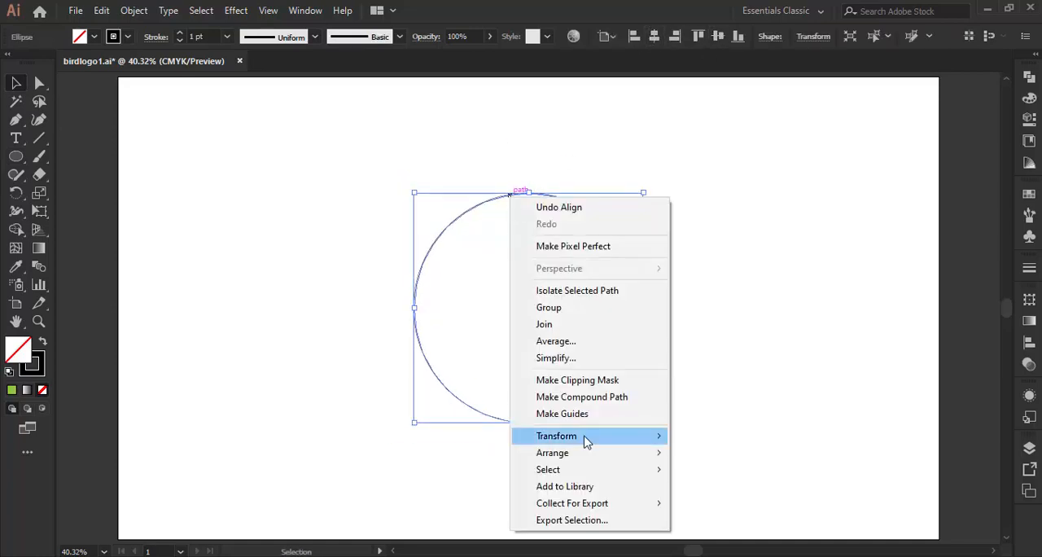
pyautogui.moveTo(584, 439)
pyautogui.click(730, 510)
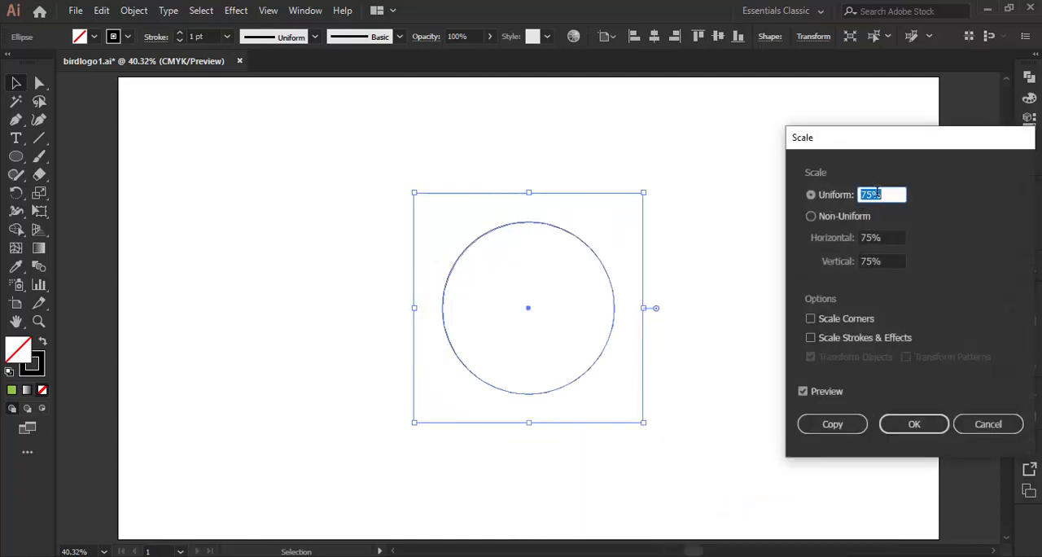
pyautogui.click(829, 430)
pyautogui.click(743, 283)
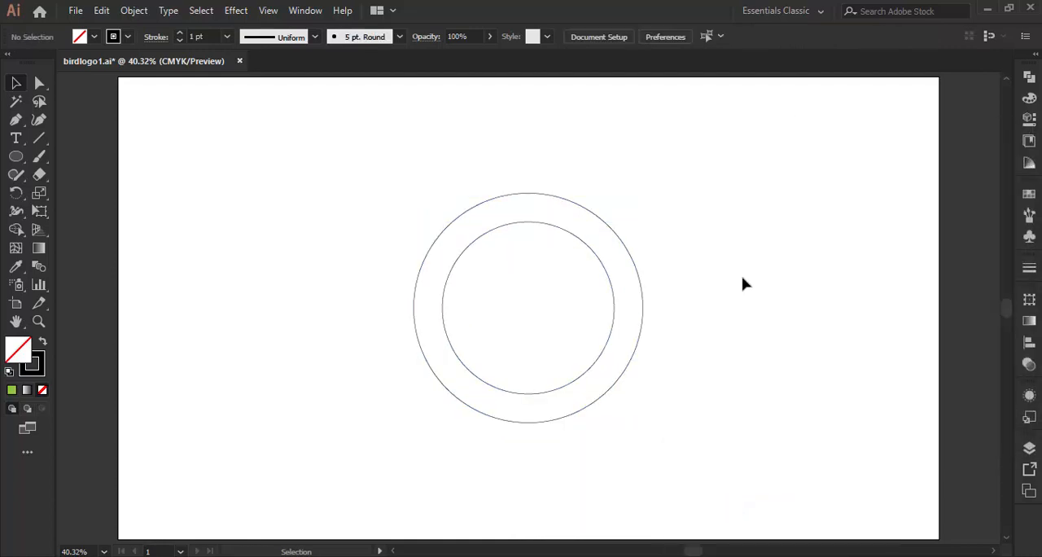
# Draw a tall, narrow rectangle running vertically through both circles and round its corners fully, to about 82 pt.
pyautogui.moveTo(12, 163); pyautogui.dragTo(78, 159)
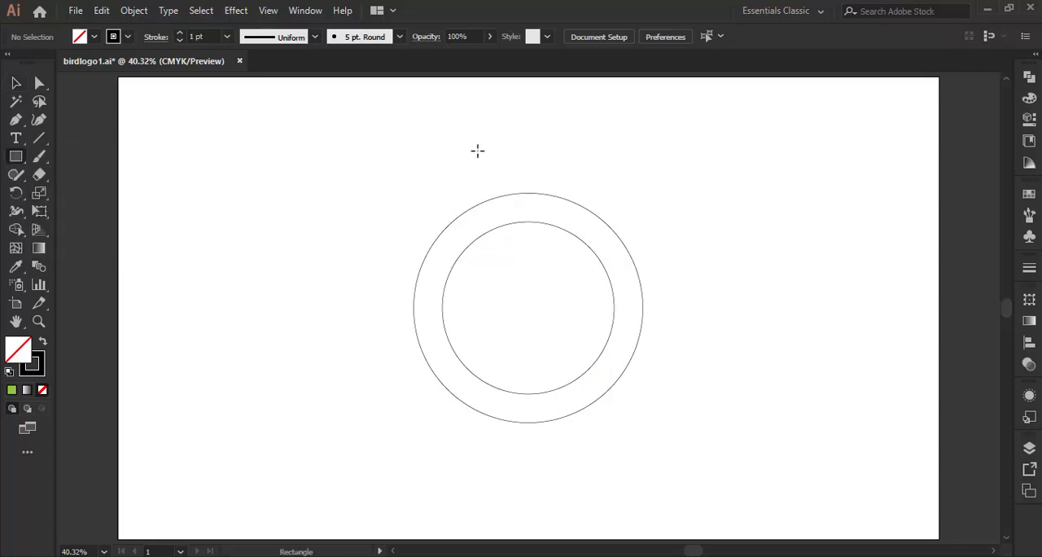
pyautogui.moveTo(477, 151)
pyautogui.mouseDown()
pyautogui.moveTo(562, 388)
pyautogui.moveTo(562, 444)
pyautogui.moveTo(547, 481)
pyautogui.mouseUp()
pyautogui.click(40, 82)
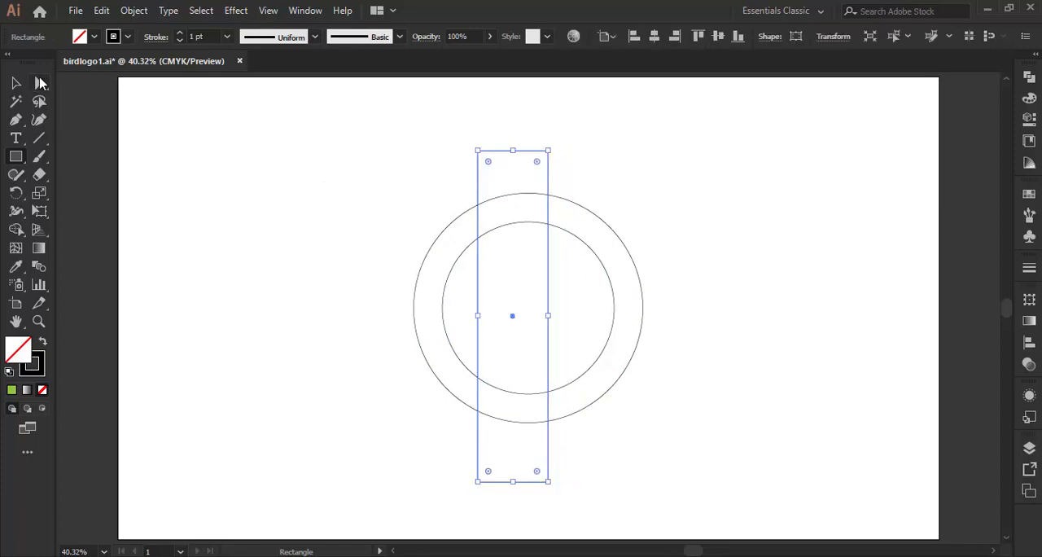
pyautogui.moveTo(487, 161); pyautogui.dragTo(512, 244)
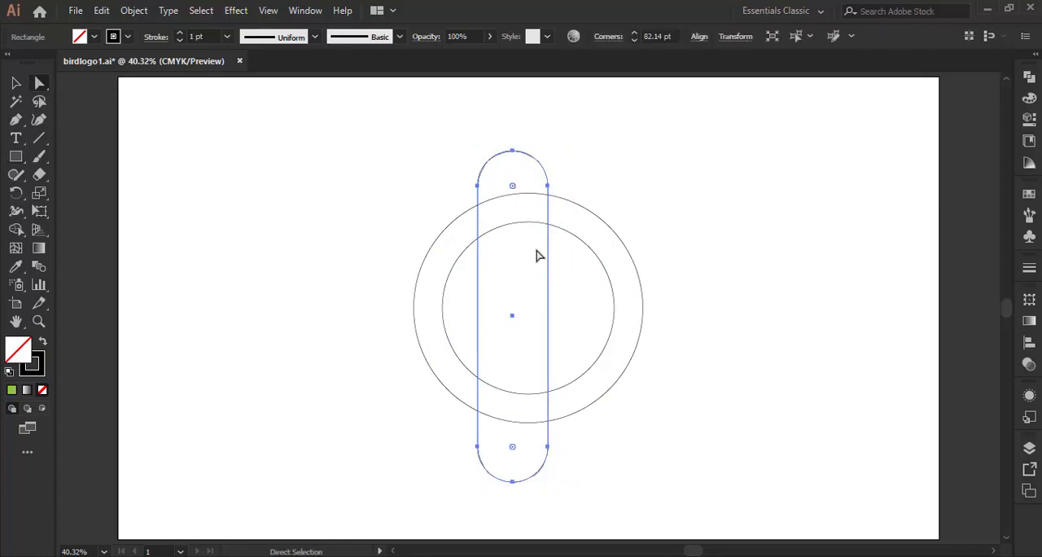
pyautogui.click(661, 197)
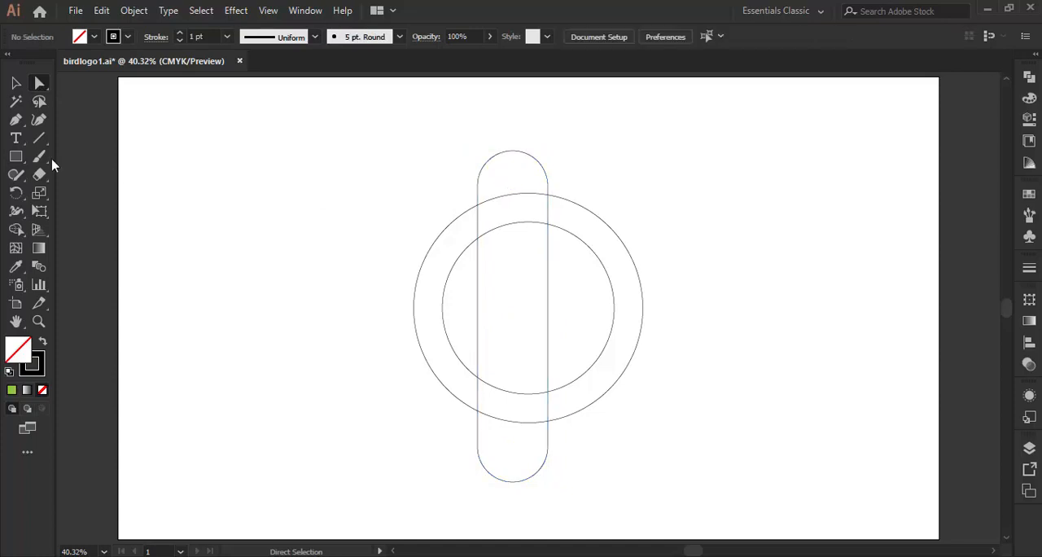
# Draw a small circle about as wide as the pill shape and place it over the pill's upper left edge, overlapping the ring.
pyautogui.moveTo(20, 166); pyautogui.dragTo(81, 193)
pyautogui.moveTo(307, 236); pyautogui.dragTo(342, 265)
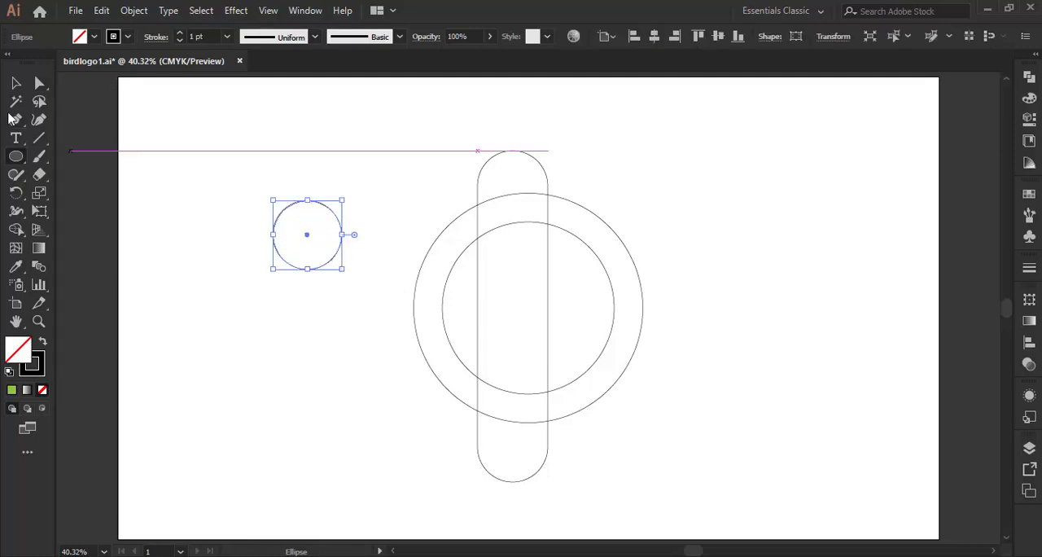
pyautogui.click(16, 83)
pyautogui.click(337, 236)
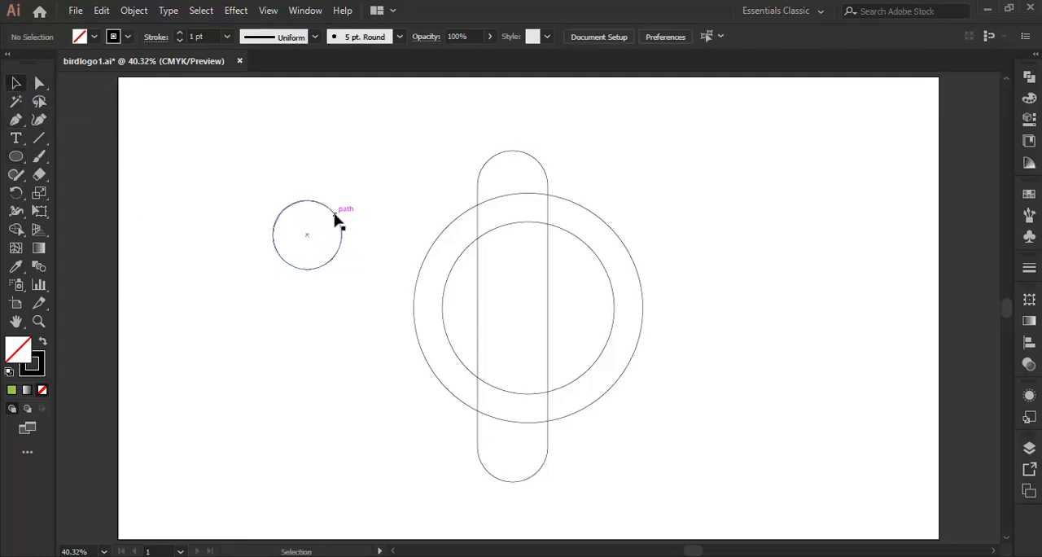
pyautogui.moveTo(339, 220); pyautogui.dragTo(514, 193)
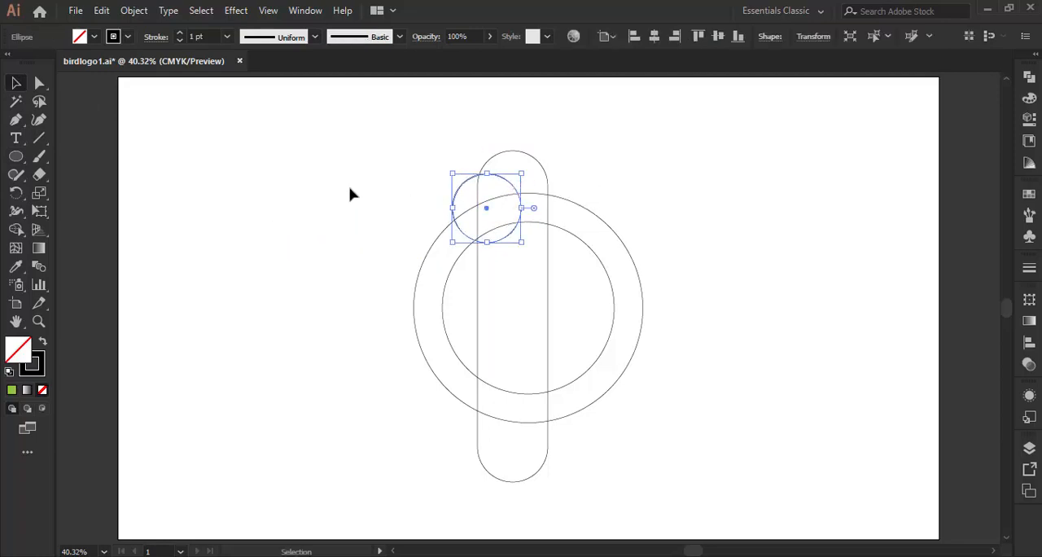
pyautogui.click(350, 194)
# Draw a long horizontal line across the shapes, level with the top of the large circle.
pyautogui.click(37, 139)
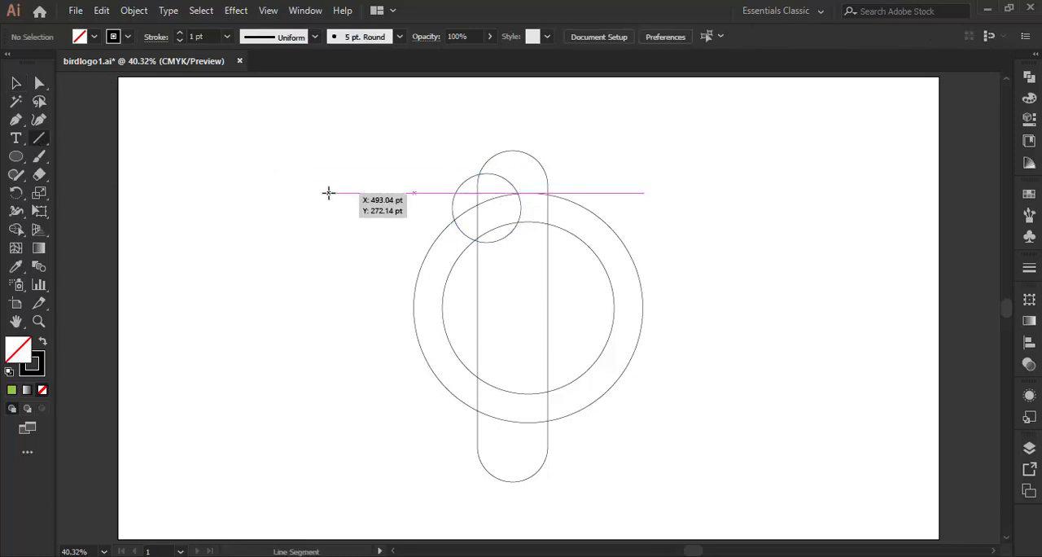
pyautogui.moveTo(328, 193); pyautogui.dragTo(720, 215)
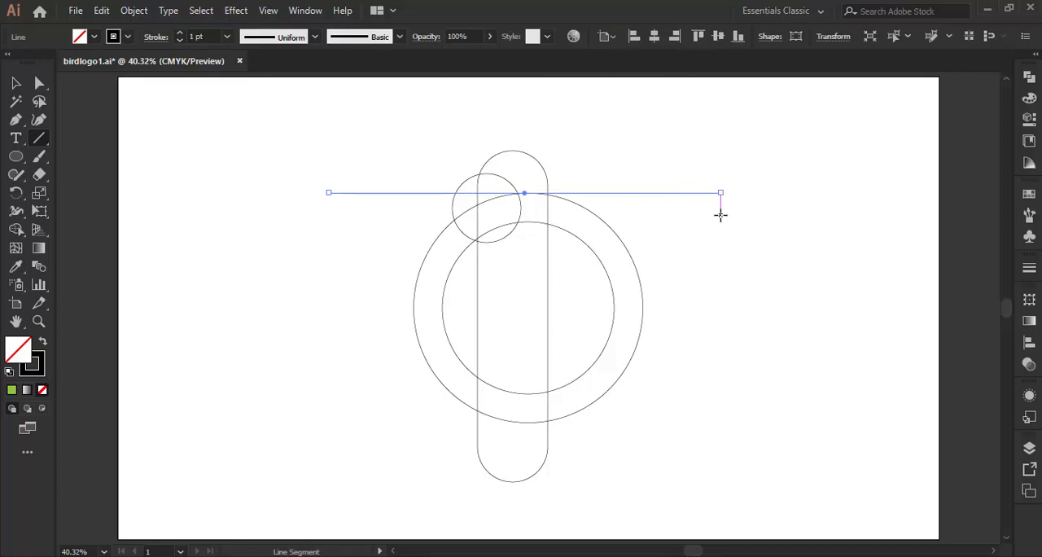
pyautogui.click(16, 84)
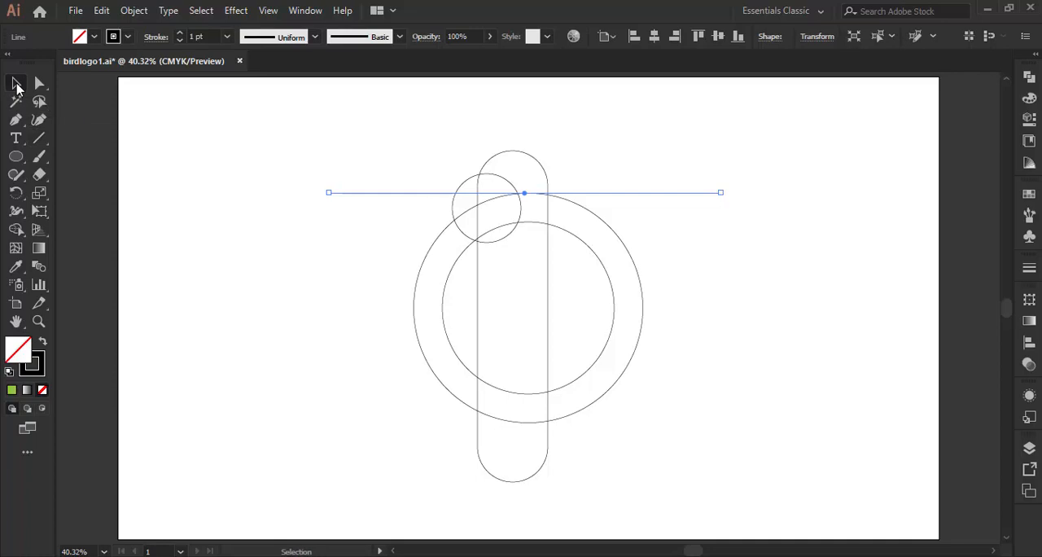
# Nudge both concentric circles up together so the outer circle's top rises slightly above the horizontal line.
pyautogui.moveTo(658, 246); pyautogui.dragTo(594, 288)
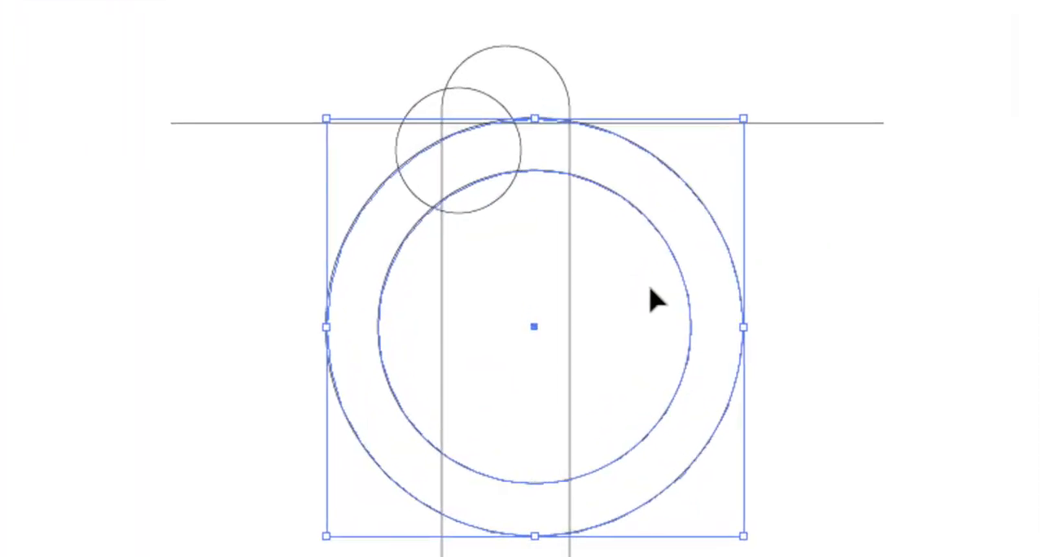
pyautogui.press('Up')
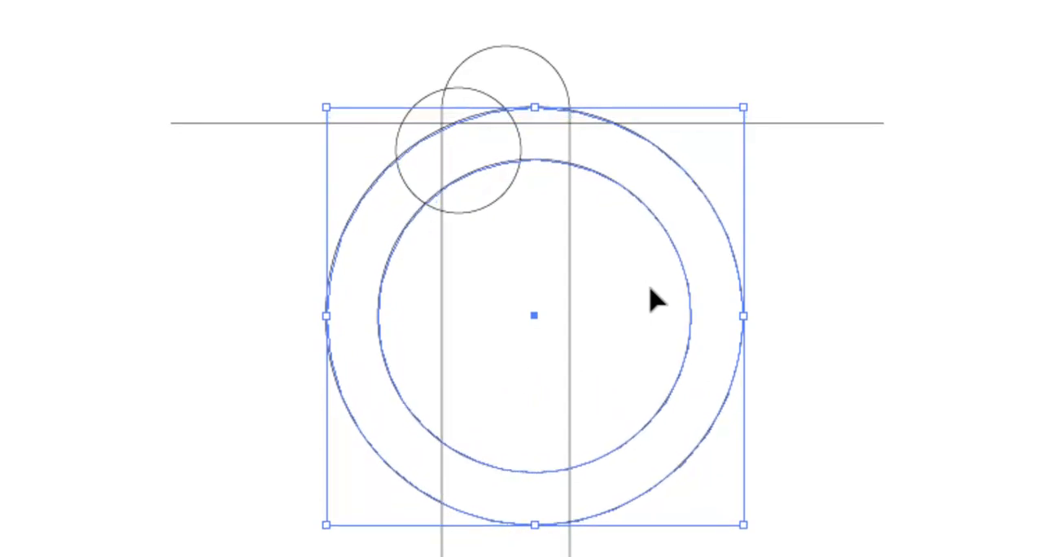
pyautogui.press('Up')
pyautogui.press('Up')
pyautogui.press('Up')
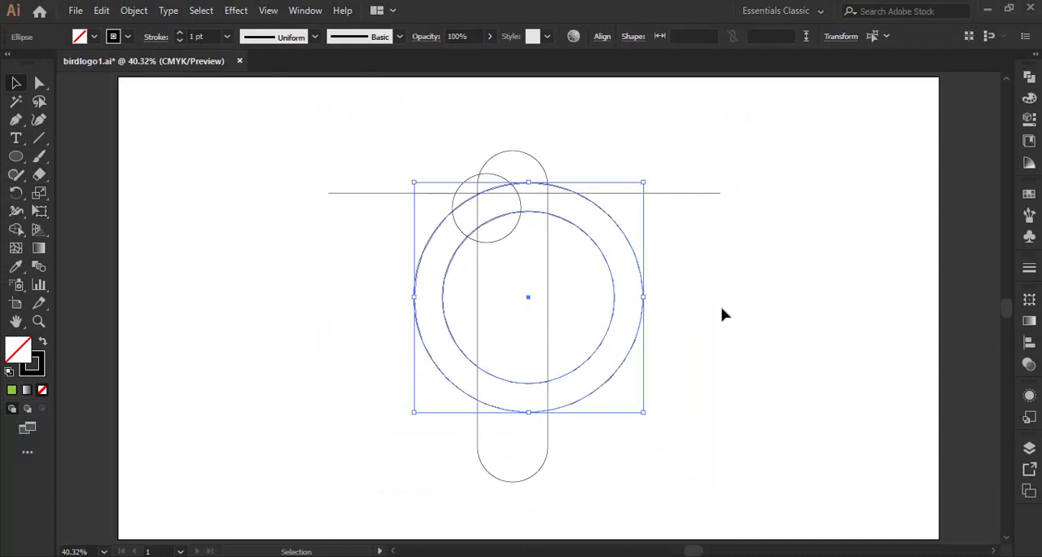
pyautogui.press('Up')
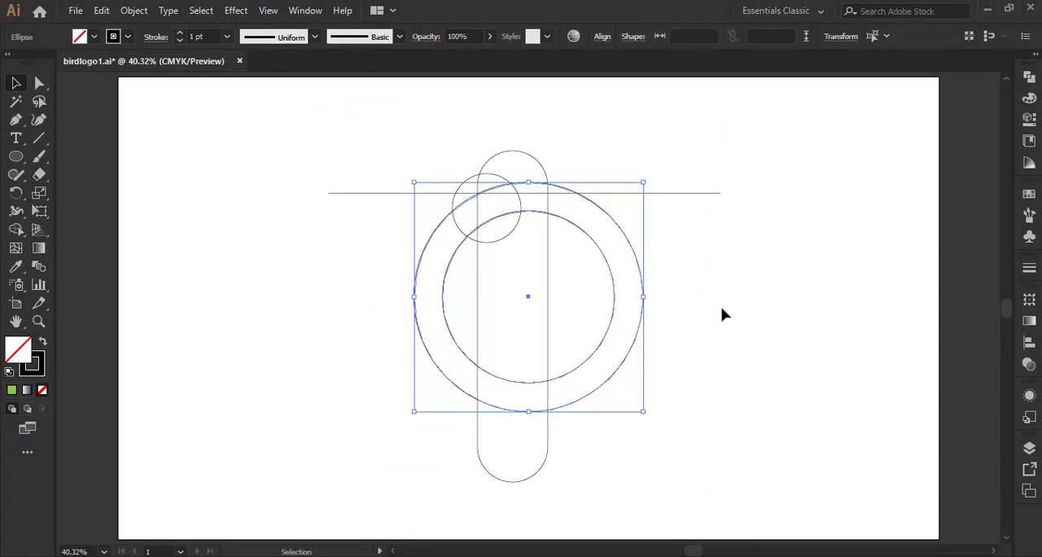
pyautogui.click(717, 308)
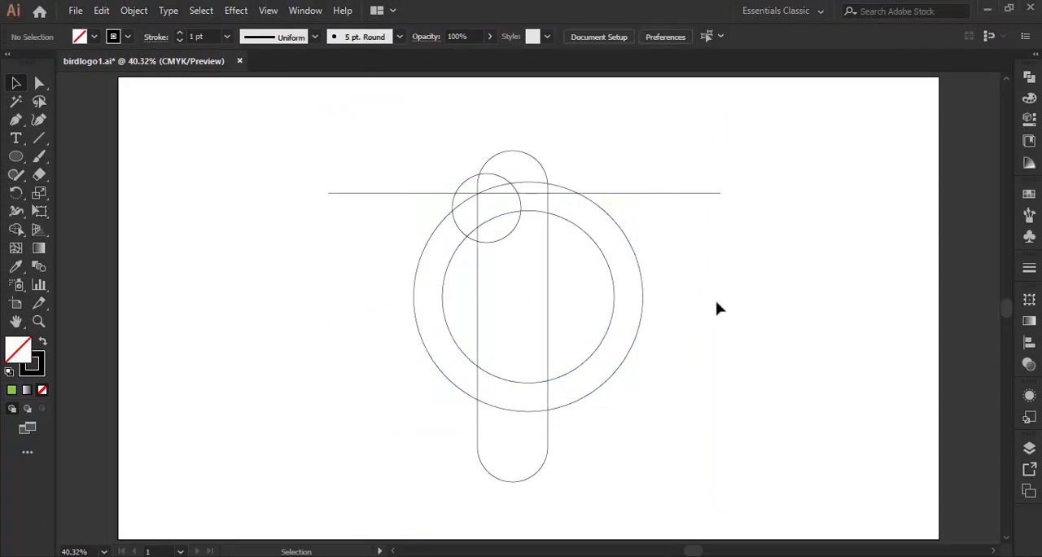
# Draw a medium circle and place it inside the large circle, horizontally centred and touching its lowest point.
pyautogui.click(15, 156)
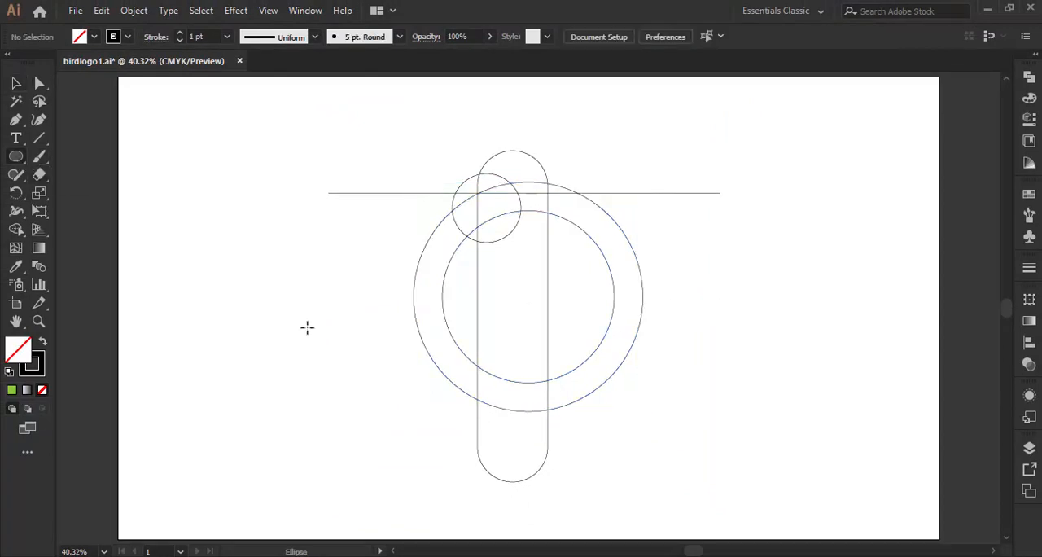
pyautogui.moveTo(307, 326); pyautogui.dragTo(376, 389)
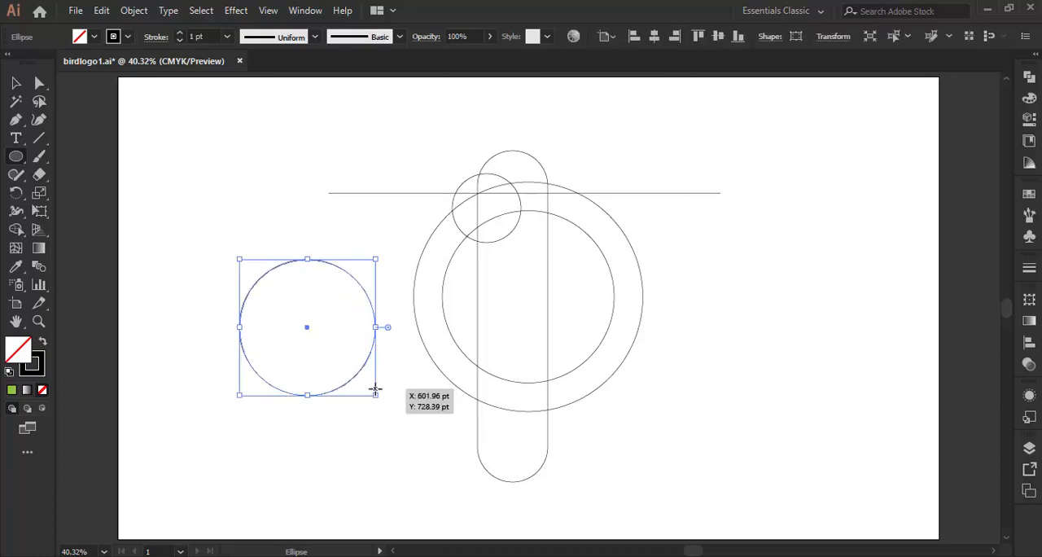
pyautogui.click(16, 84)
pyautogui.click(232, 205)
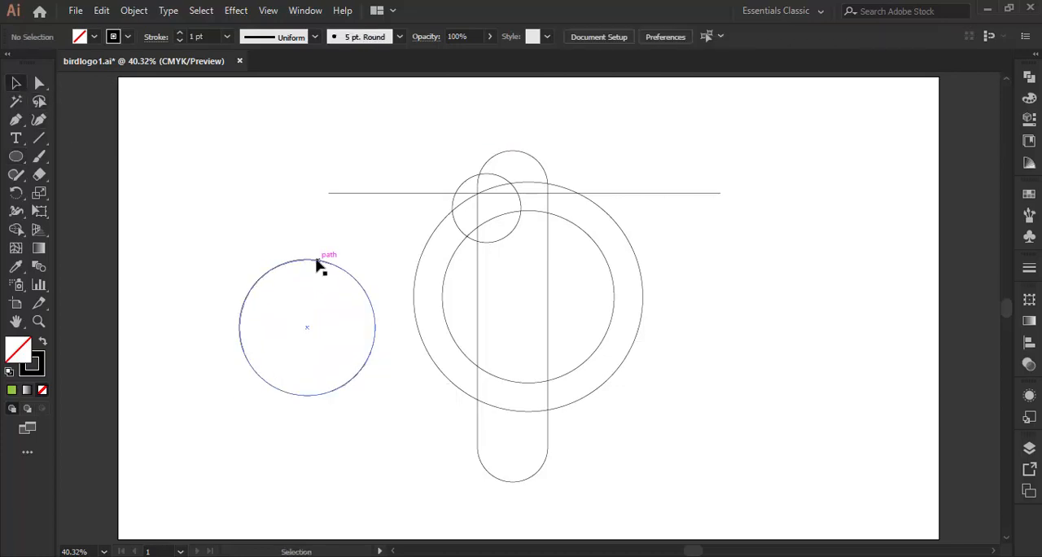
pyautogui.moveTo(318, 263); pyautogui.dragTo(536, 280)
pyautogui.click(727, 279)
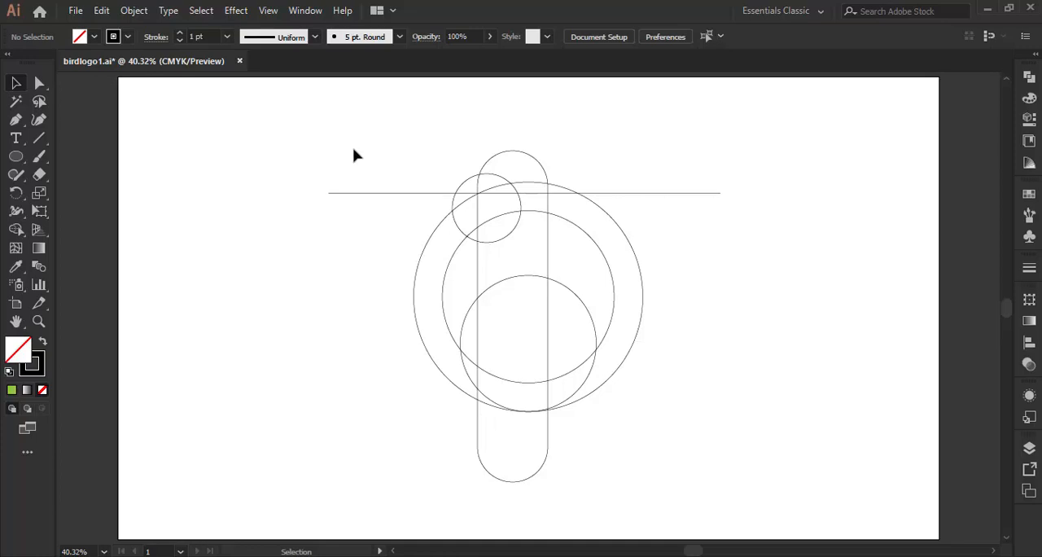
# With Shape Builder on all shapes, remove the line's outer ends, the pill's end below the ring and the small circle's outer left sliver.
pyautogui.moveTo(399, 150); pyautogui.dragTo(659, 472)
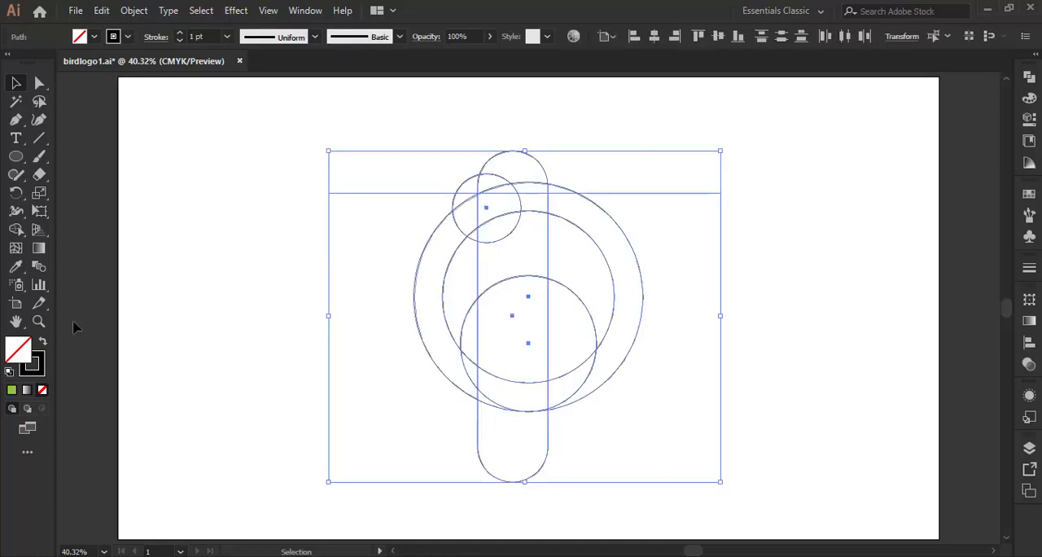
pyautogui.click(38, 320)
pyautogui.moveTo(387, 134); pyautogui.dragTo(654, 470)
pyautogui.click(13, 233)
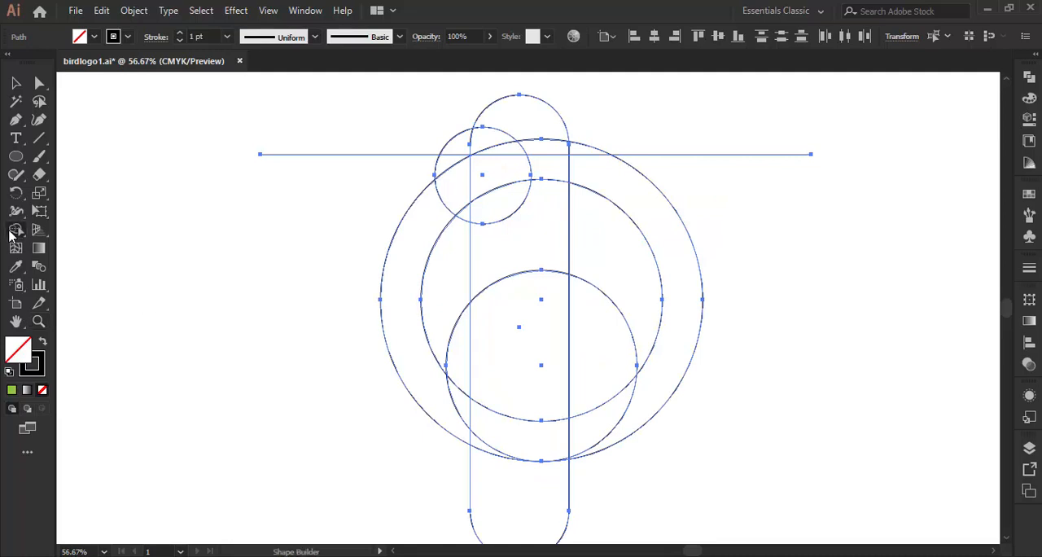
pyautogui.moveTo(394, 126); pyautogui.dragTo(363, 170)
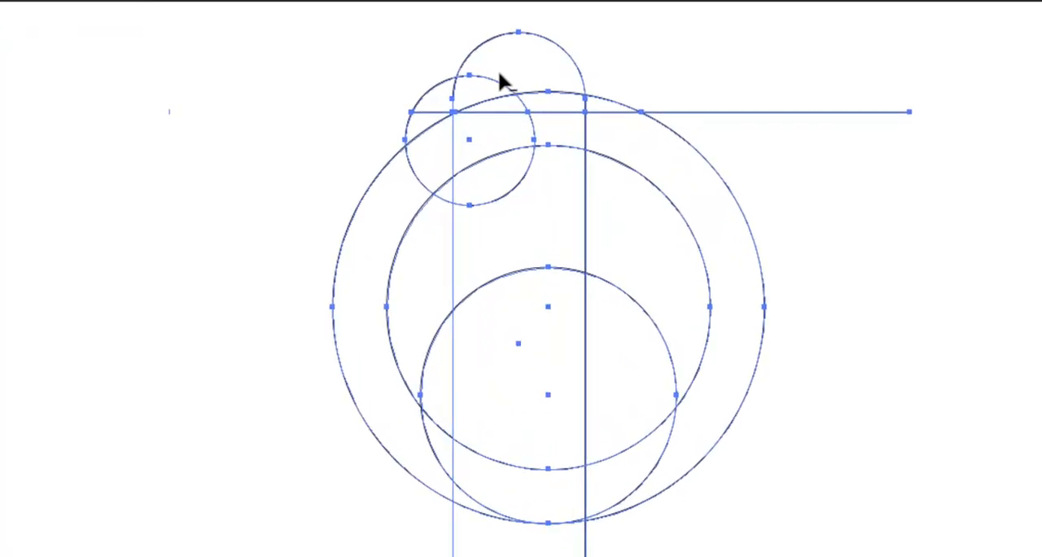
pyautogui.moveTo(662, 133); pyautogui.dragTo(708, 166)
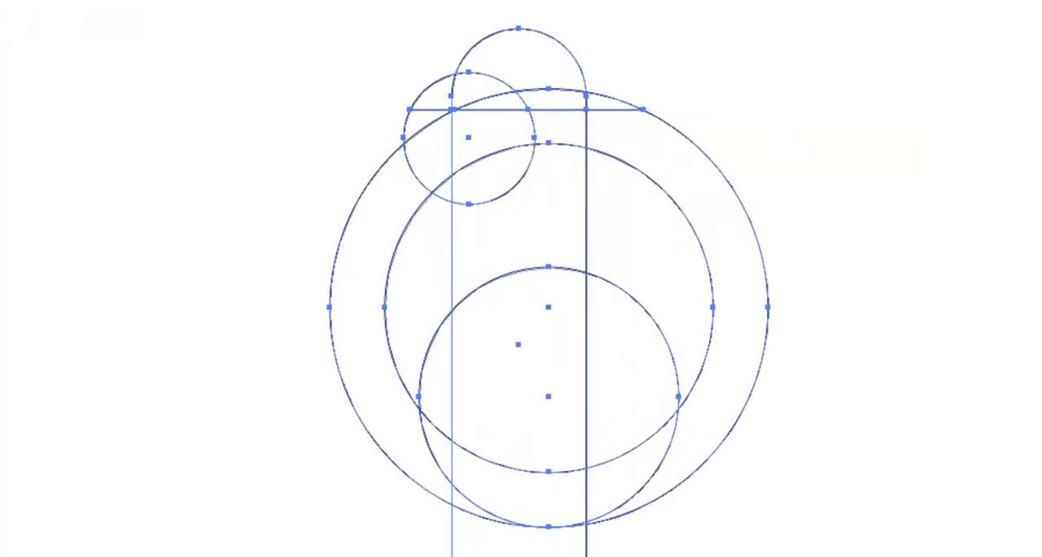
pyautogui.keyDown('alt'); pyautogui.click(521, 545); pyautogui.keyUp('alt')
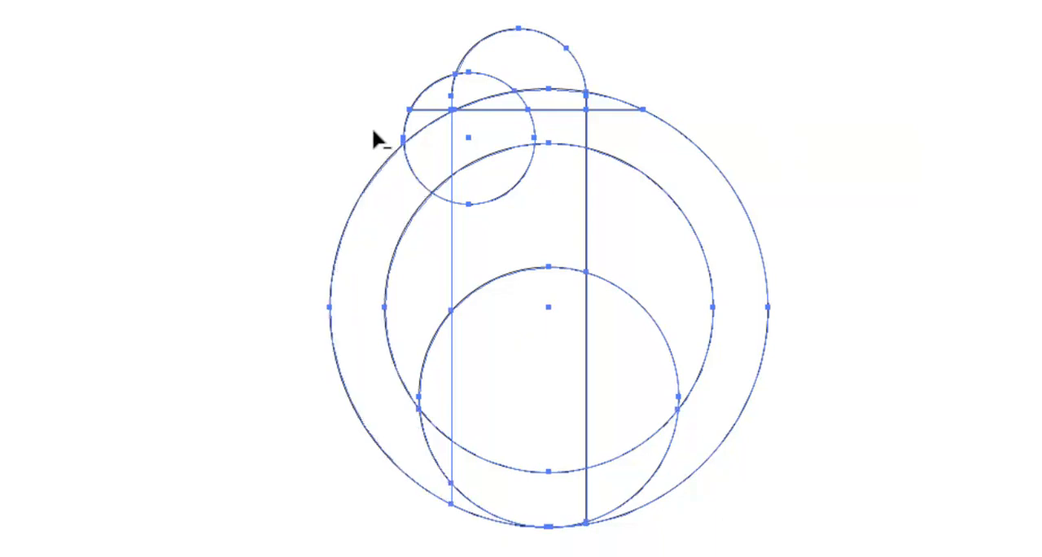
pyautogui.keyDown('alt'); pyautogui.click(417, 122); pyautogui.keyUp('alt')
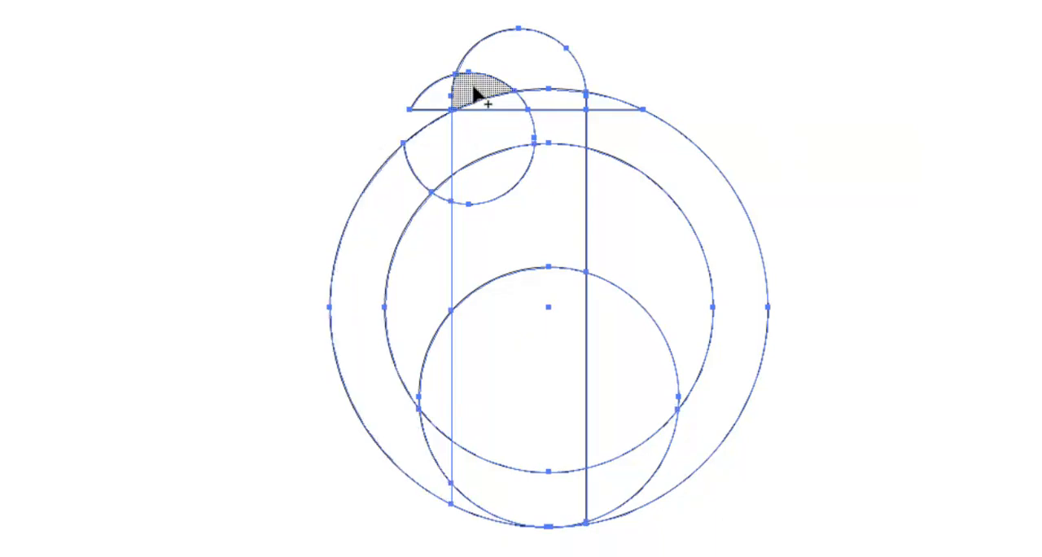
# Merge the head with the left and lower ring sections into a body, and merge the inner regions into one wing shape.
pyautogui.moveTo(472, 91)
pyautogui.mouseDown()
pyautogui.moveTo(539, 96)
pyautogui.moveTo(541, 116)
pyautogui.moveTo(401, 170)
pyautogui.mouseUp()
pyautogui.moveTo(408, 441)
pyautogui.mouseDown()
pyautogui.moveTo(456, 462)
pyautogui.moveTo(456, 491)
pyautogui.mouseUp()
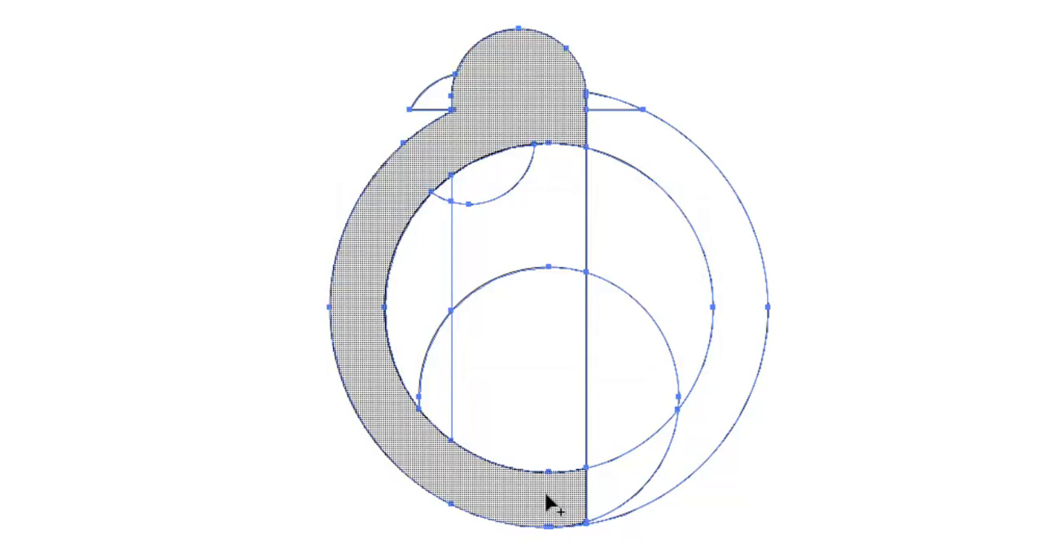
pyautogui.moveTo(549, 493); pyautogui.dragTo(598, 488)
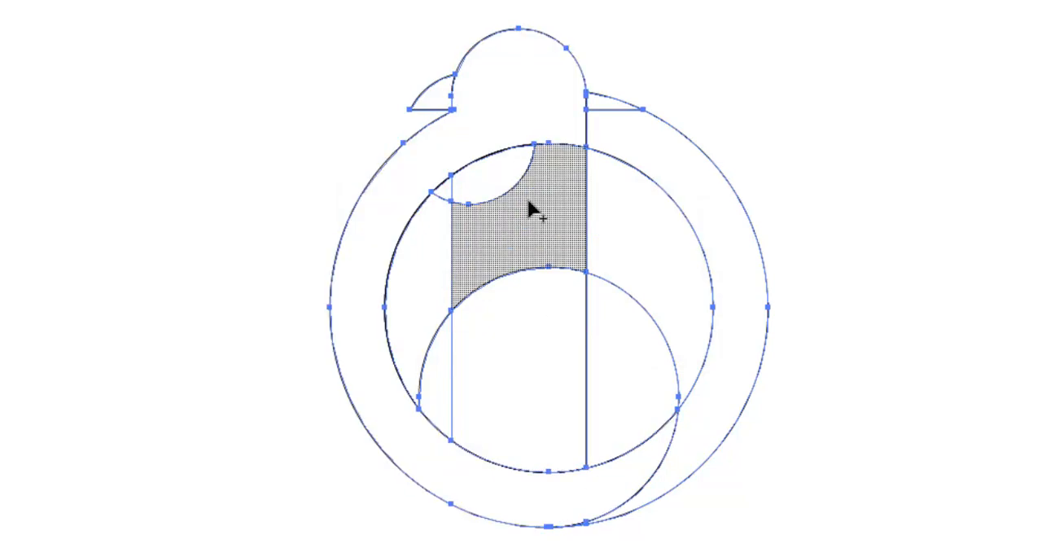
pyautogui.moveTo(554, 166)
pyautogui.mouseDown()
pyautogui.moveTo(507, 178)
pyautogui.moveTo(442, 220)
pyautogui.mouseUp()
pyautogui.moveTo(424, 319)
pyautogui.mouseDown()
pyautogui.moveTo(453, 366)
pyautogui.moveTo(516, 345)
pyautogui.moveTo(616, 352)
pyautogui.moveTo(608, 347)
pyautogui.mouseUp()
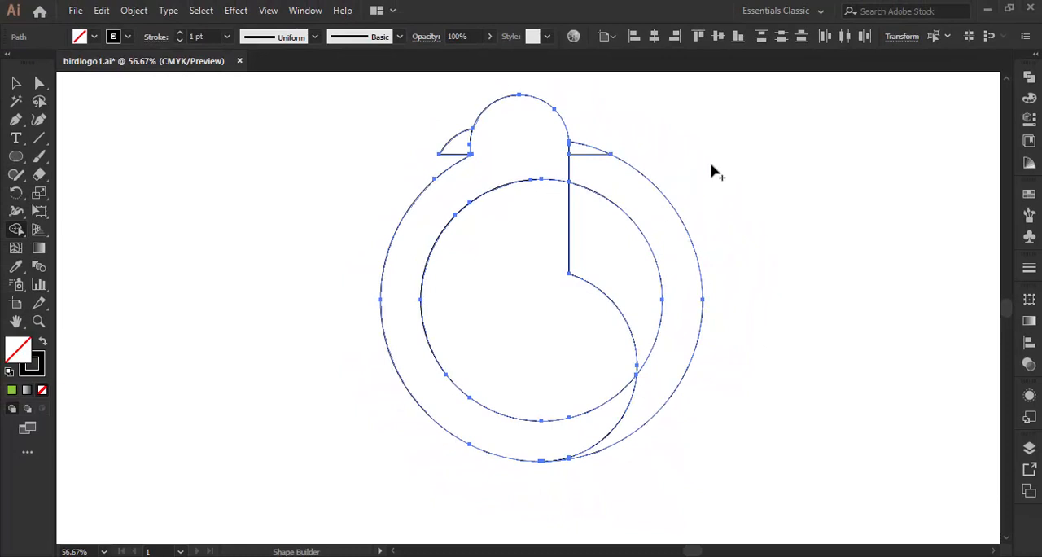
# Remove the leftover ring and inner-circle regions to the right of the bird's body and deselect the artwork.
pyautogui.keyDown('alt'); pyautogui.click(594, 163); pyautogui.keyUp('alt')
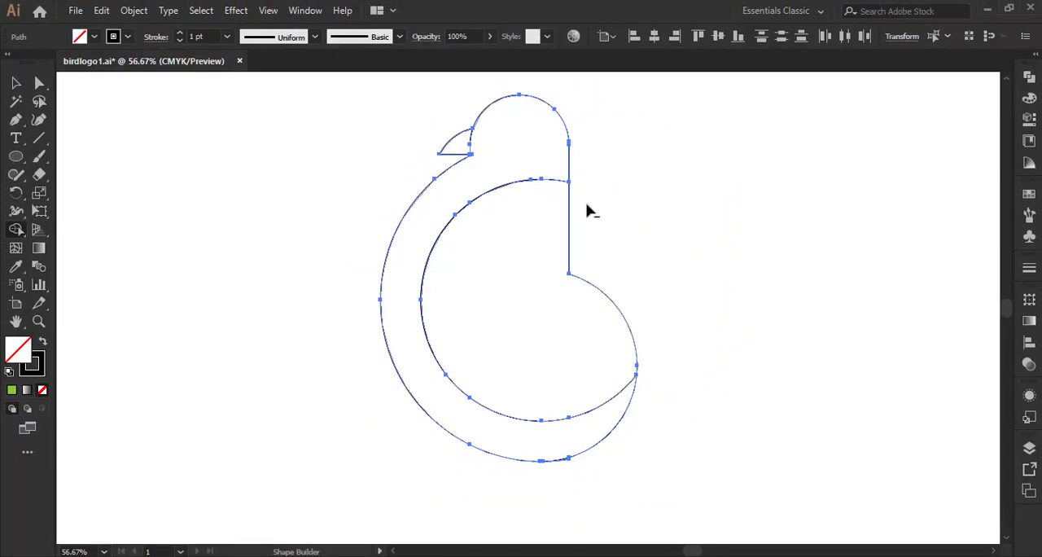
pyautogui.click(16, 82)
pyautogui.click(202, 247)
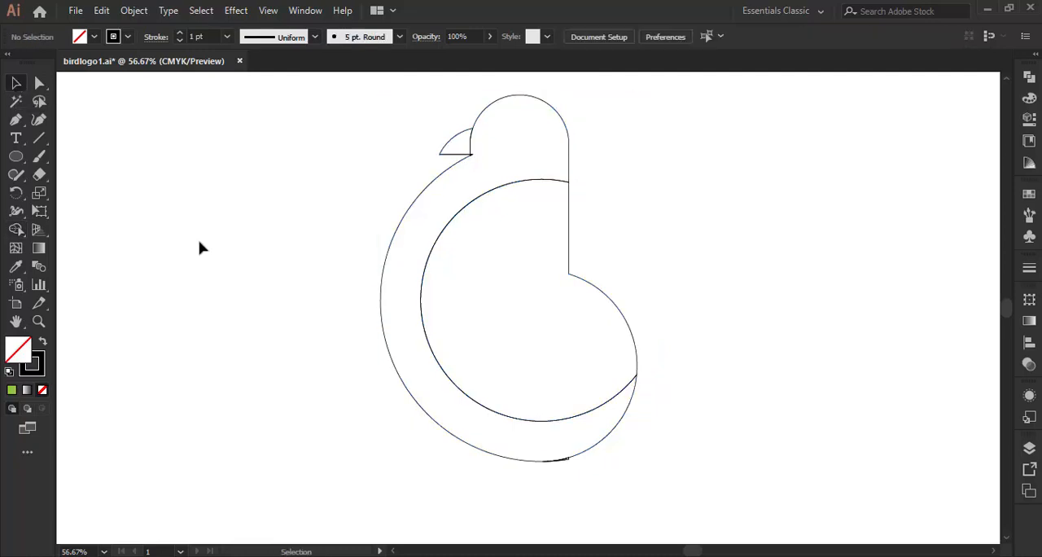
# With Shape Builder, merge the tiny leftover sliver at the beak's lower inner corner into the body, and deselect the artwork.
pyautogui.click(39, 322)
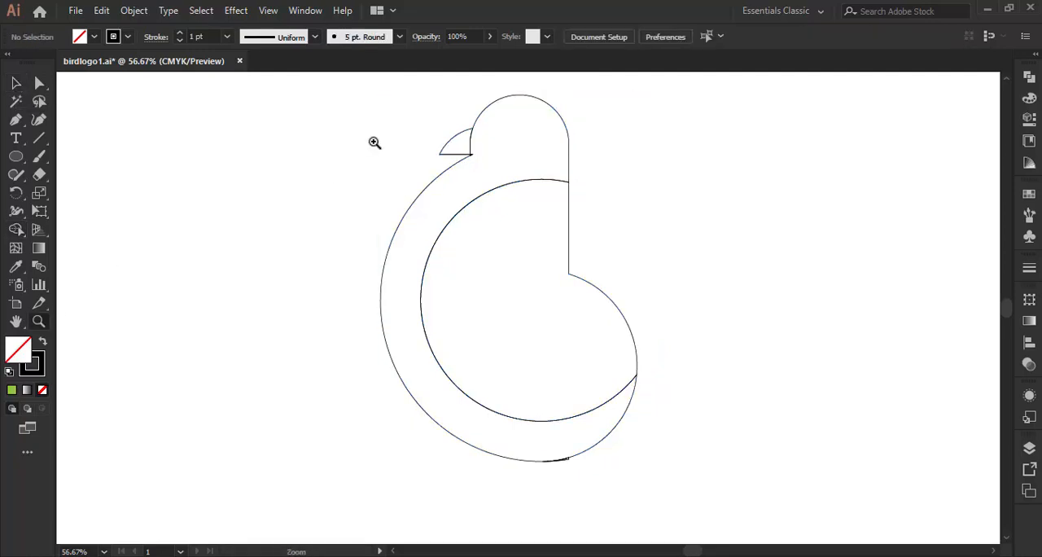
pyautogui.moveTo(432, 126); pyautogui.dragTo(541, 201)
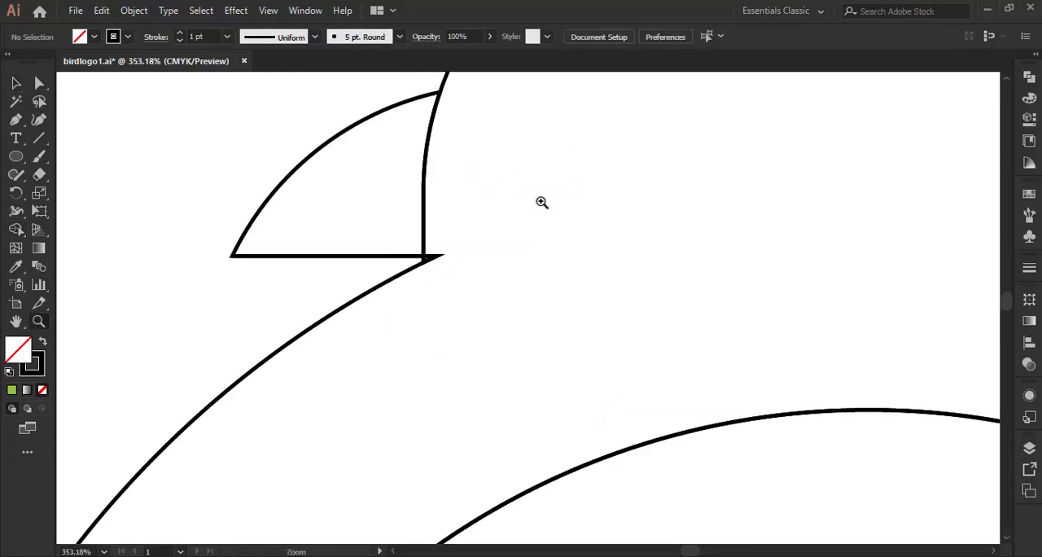
pyautogui.click(16, 84)
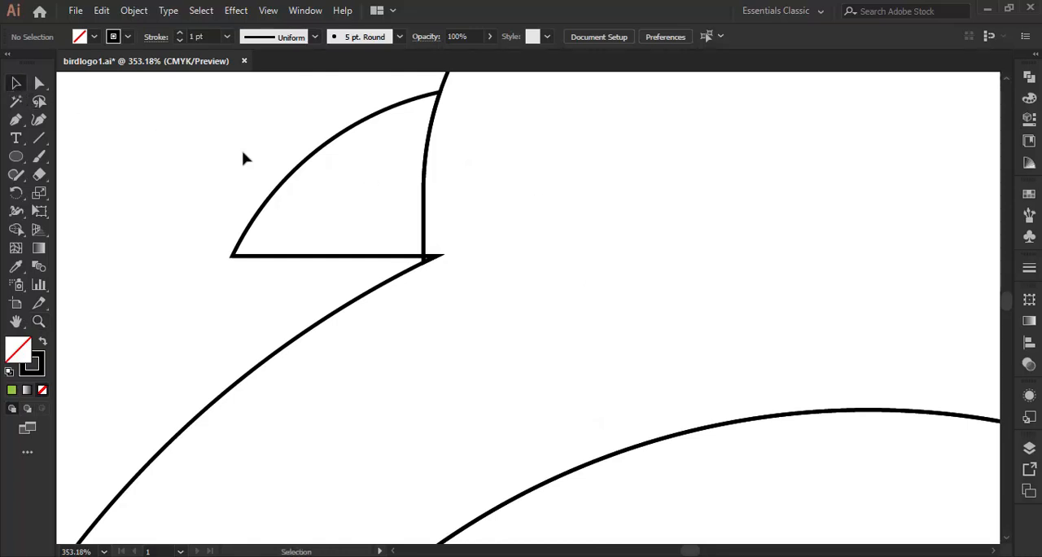
pyautogui.moveTo(243, 152); pyautogui.dragTo(502, 319)
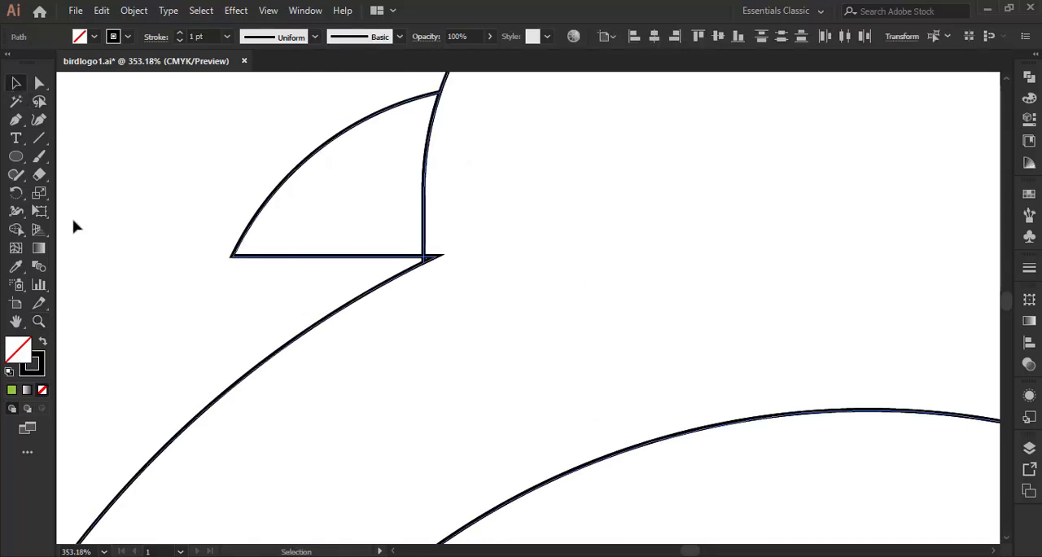
pyautogui.click(16, 229)
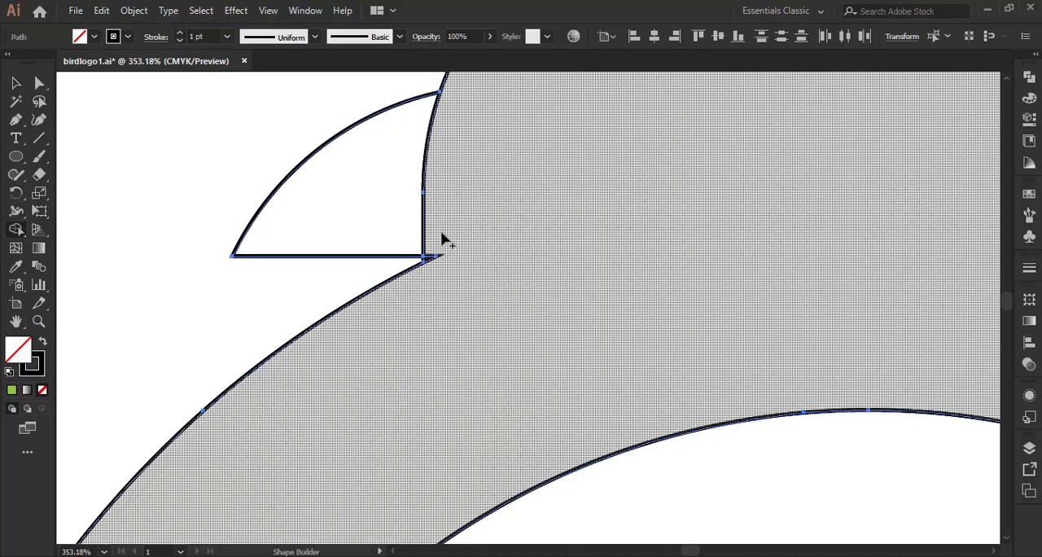
pyautogui.click(432, 263)
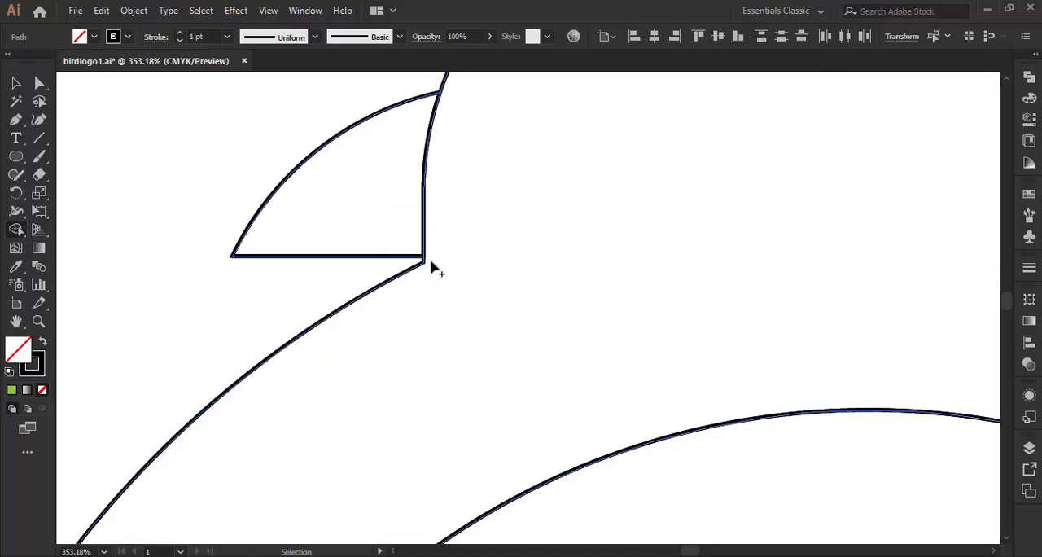
pyautogui.hotkey('ctrl', '0')
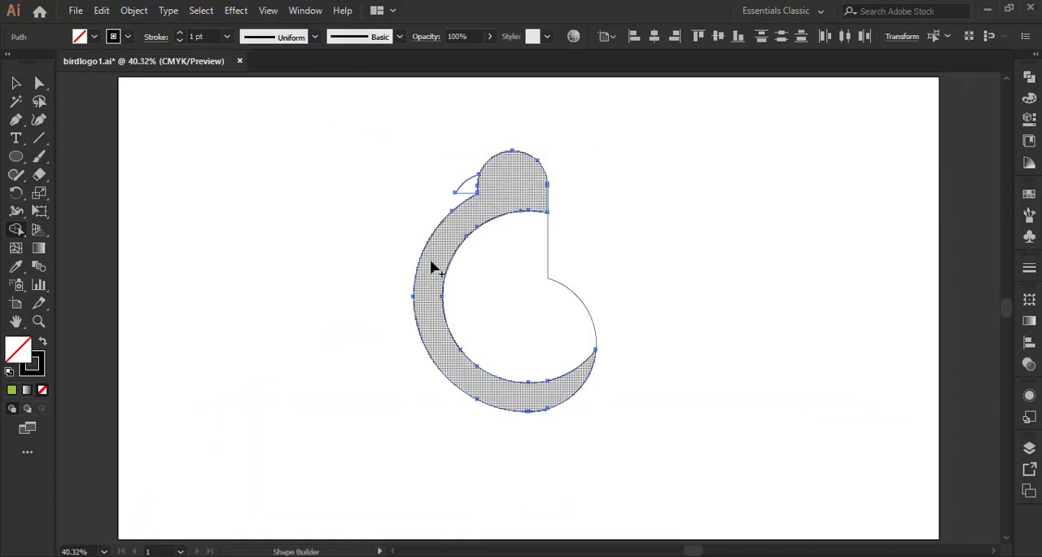
pyautogui.click(16, 85)
pyautogui.click(235, 328)
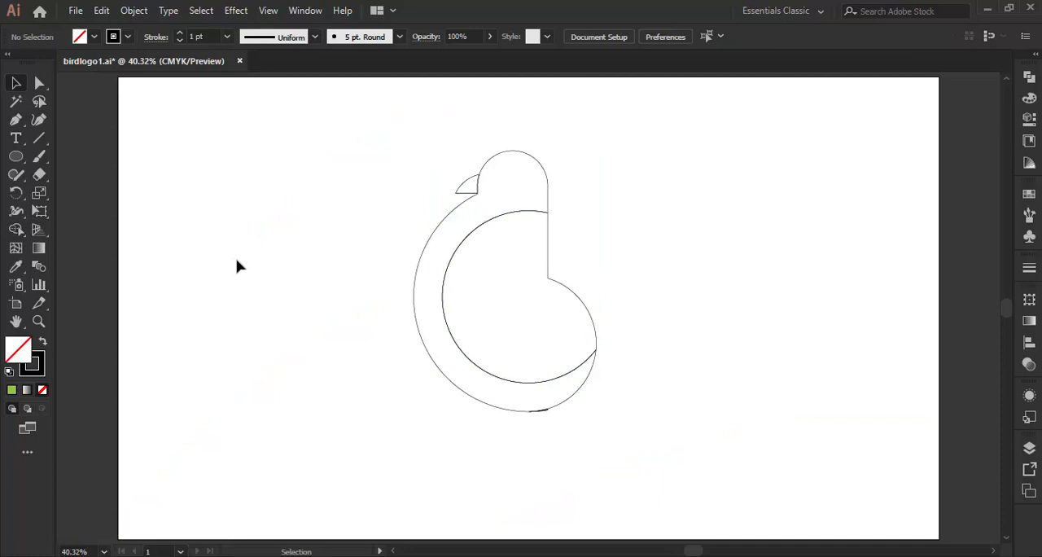
# Give the beak a solid black fill with no stroke.
pyautogui.click(472, 186)
pyautogui.click(45, 342)
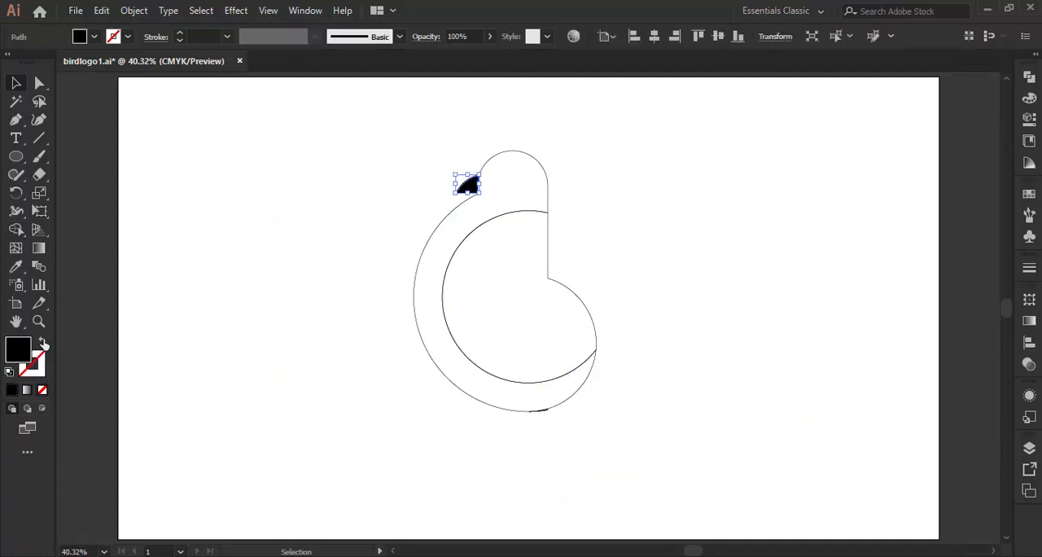
pyautogui.click(297, 232)
# Give the bird's head-and-body shape a light green fill with no stroke.
pyautogui.click(444, 228)
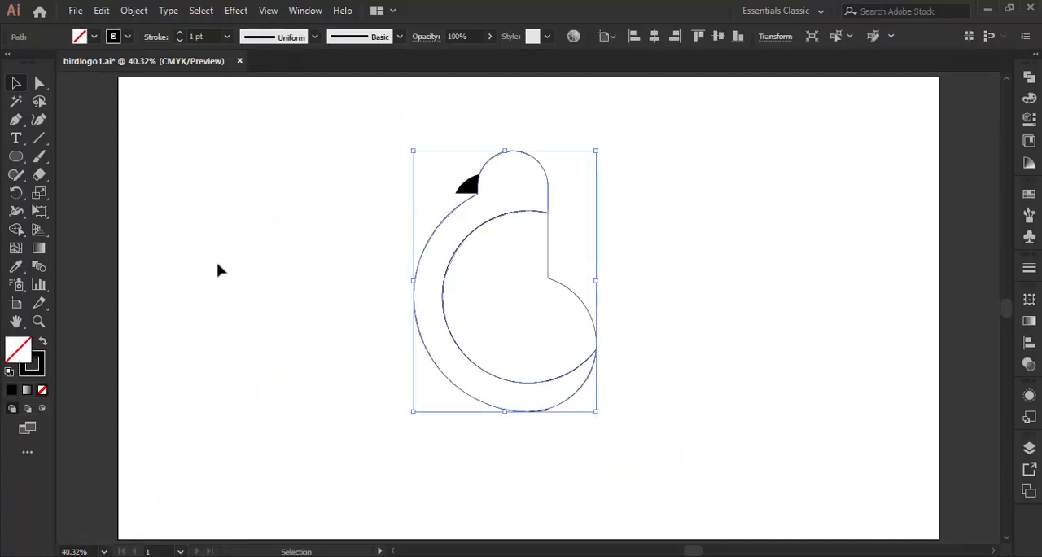
pyautogui.click(41, 343)
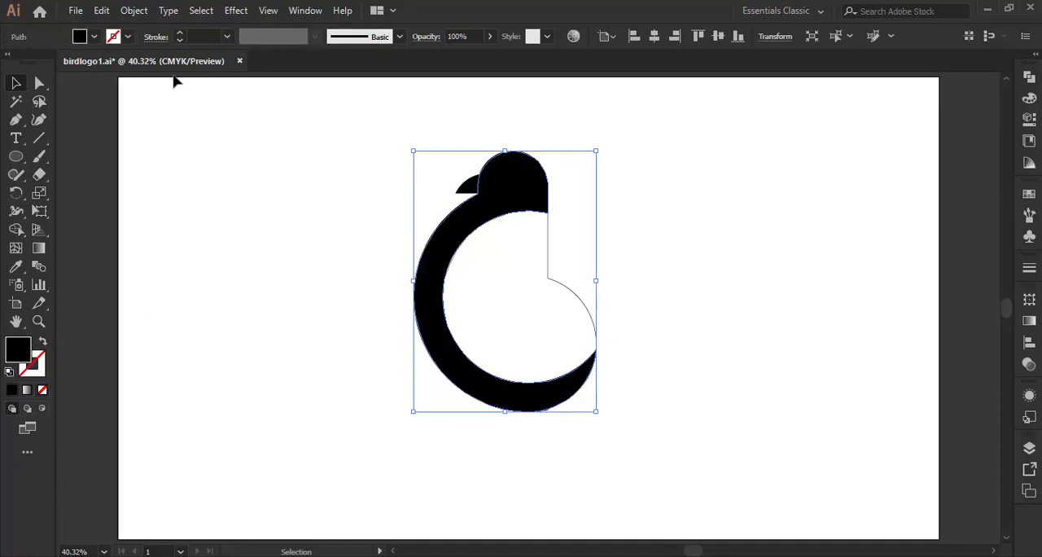
pyautogui.click(94, 37)
pyautogui.click(43, 73)
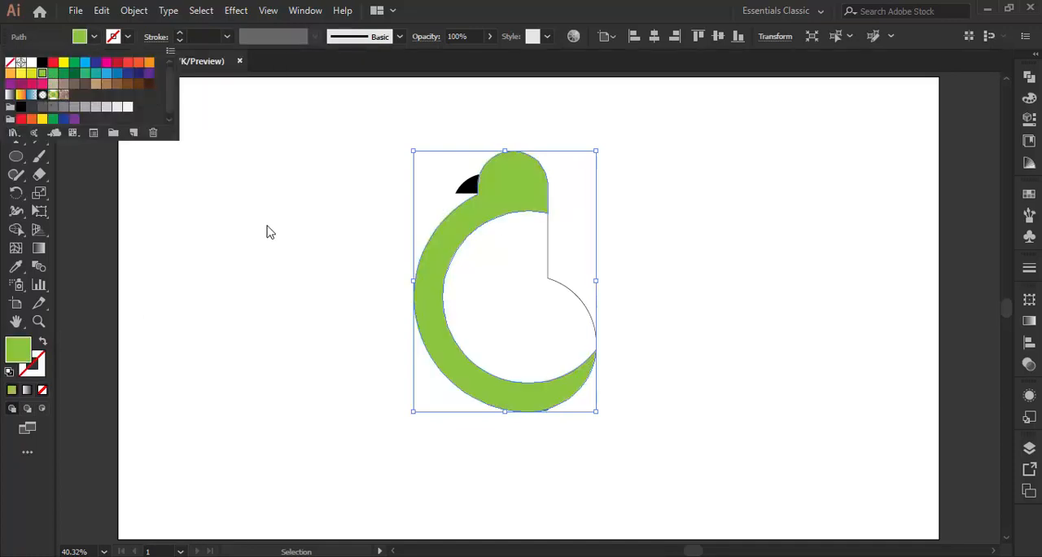
pyautogui.click(268, 232)
pyautogui.click(268, 232)
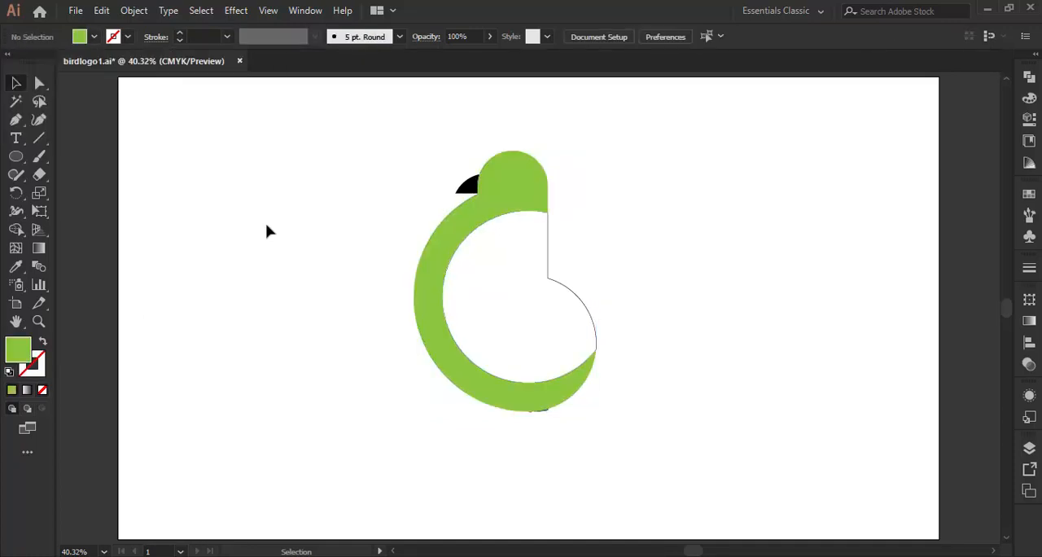
# Give the wing shape inside the body a solid black fill with no stroke.
pyautogui.click(548, 253)
pyautogui.click(44, 345)
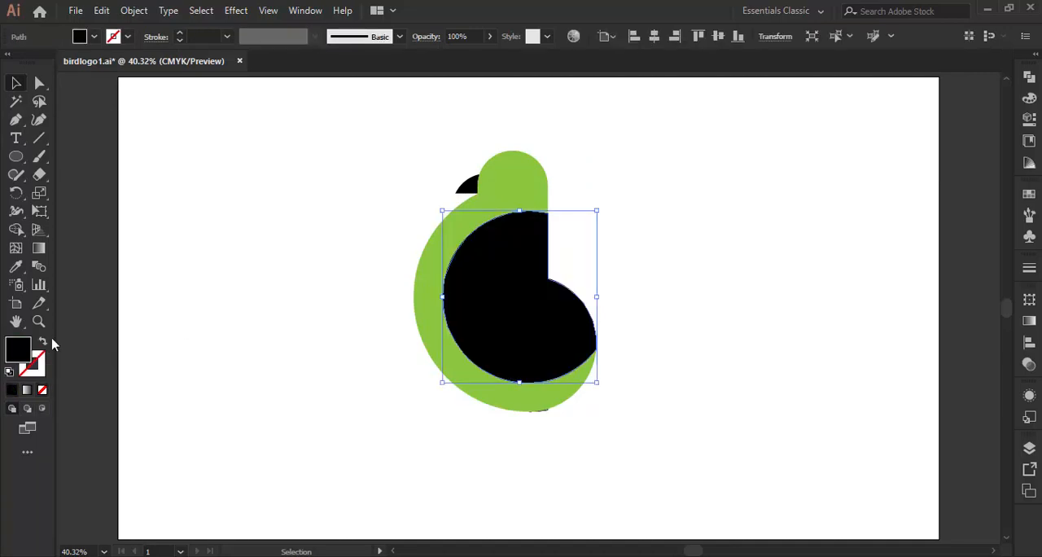
pyautogui.click(284, 324)
# Draw a black circle about 26 pt in diameter as the eye and place it in the upper middle of the head.
pyautogui.click(17, 159)
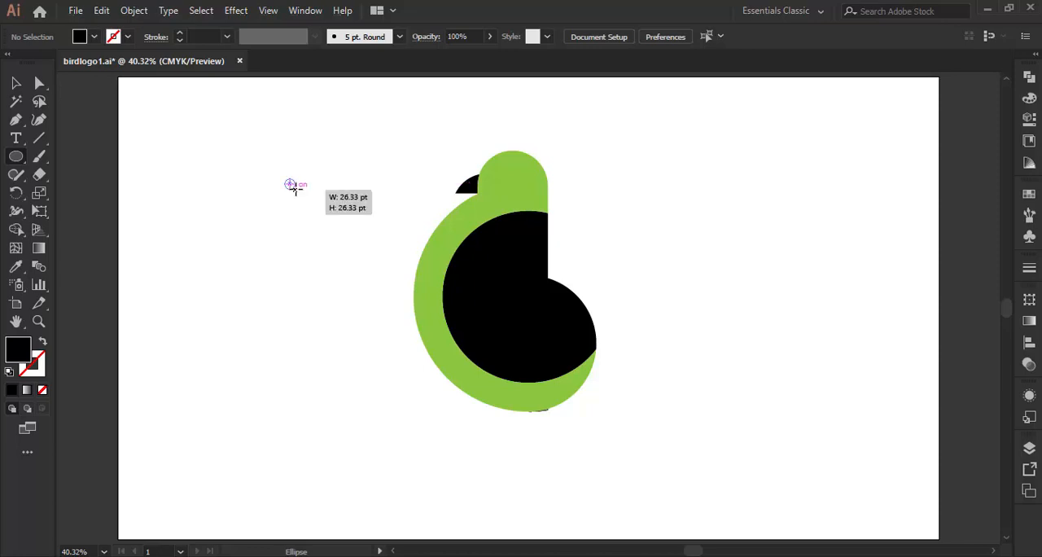
pyautogui.moveTo(290, 183); pyautogui.dragTo(513, 175)
pyautogui.click(16, 82)
pyautogui.click(262, 219)
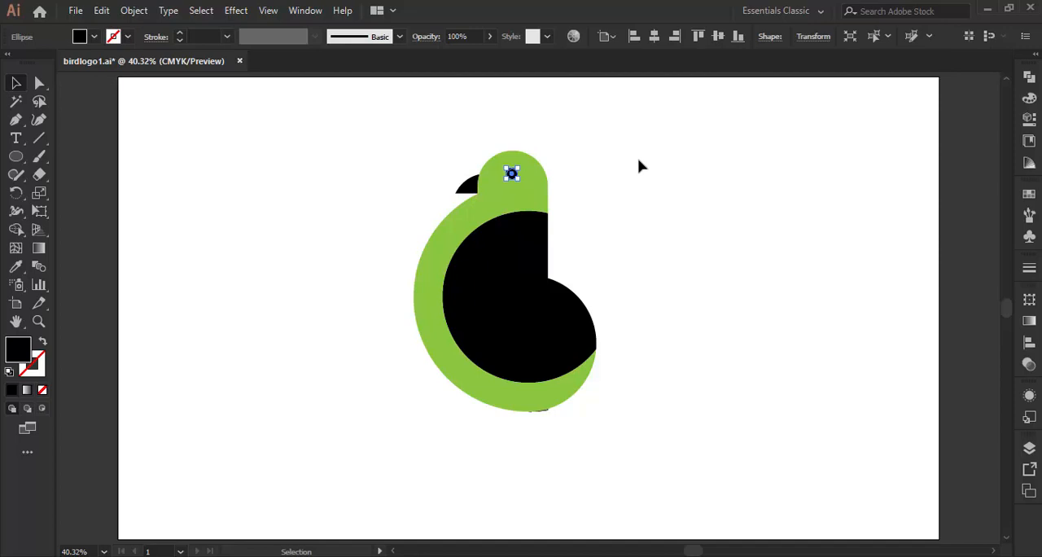
pyautogui.click(639, 166)
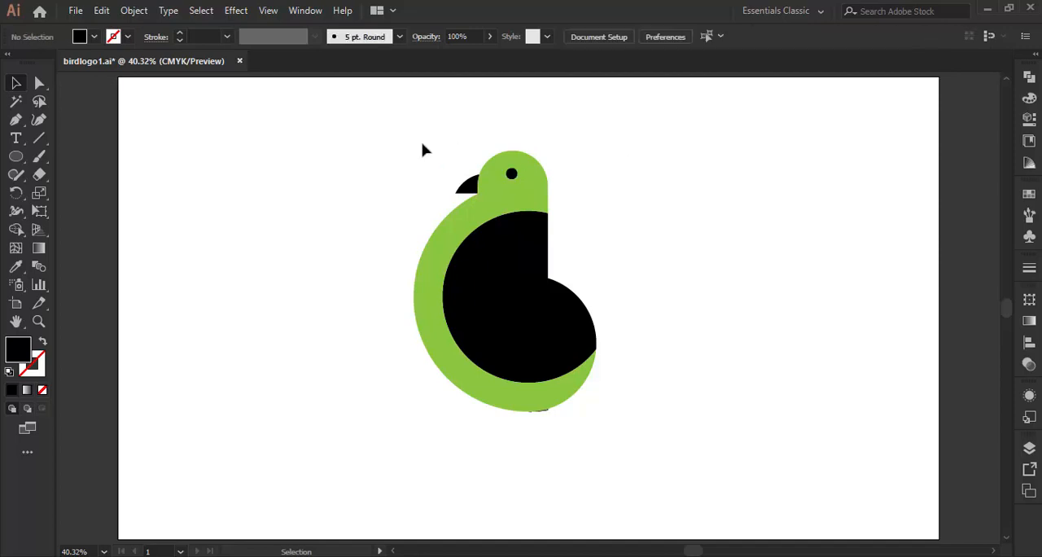
# Move the beak, body, wing and eye together to the left, away from the stray fragment at the base, and group them.
pyautogui.moveTo(422, 150); pyautogui.dragTo(558, 254)
pyautogui.moveTo(513, 199); pyautogui.dragTo(399, 197)
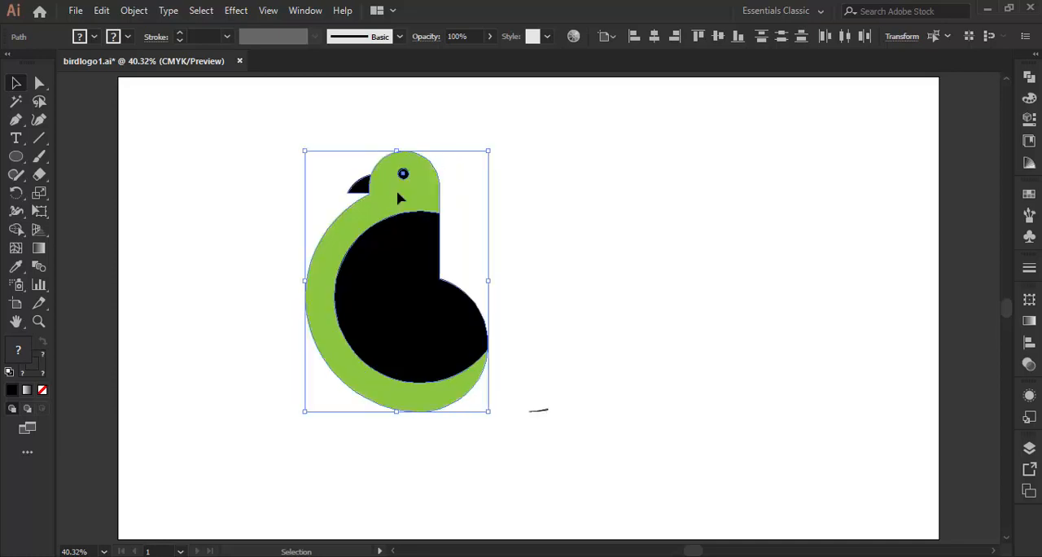
pyautogui.rightClick(399, 198)
pyautogui.click(448, 283)
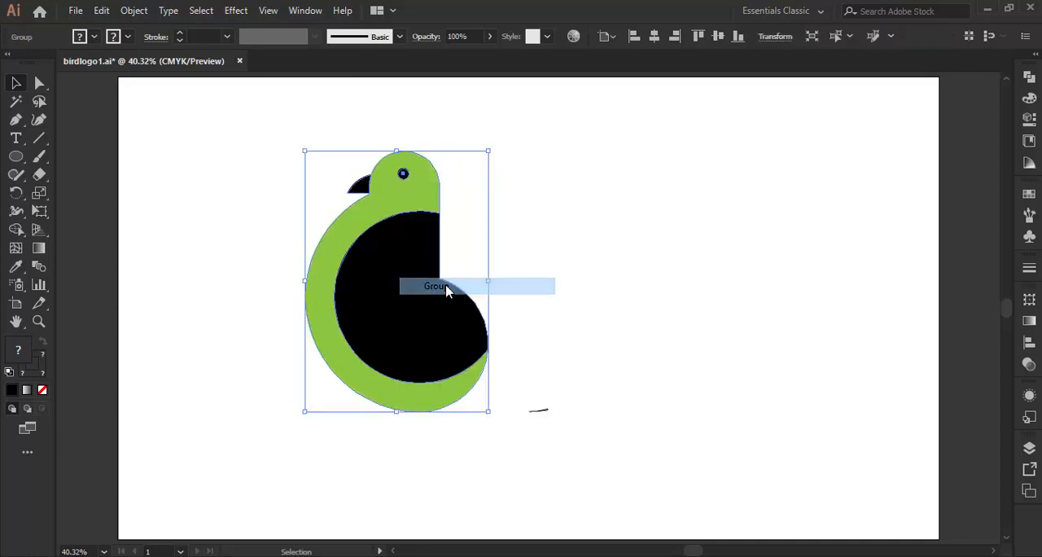
# Delete the stray line fragment left behind to the lower right of the bird.
pyautogui.click(569, 277)
pyautogui.moveTo(526, 386); pyautogui.dragTo(575, 449)
pyautogui.press('Delete')
# Centre the bird group horizontally and vertically on the artboard and enlarge it proportionally from its centre to fill most of the artboard's height.
pyautogui.click(389, 282)
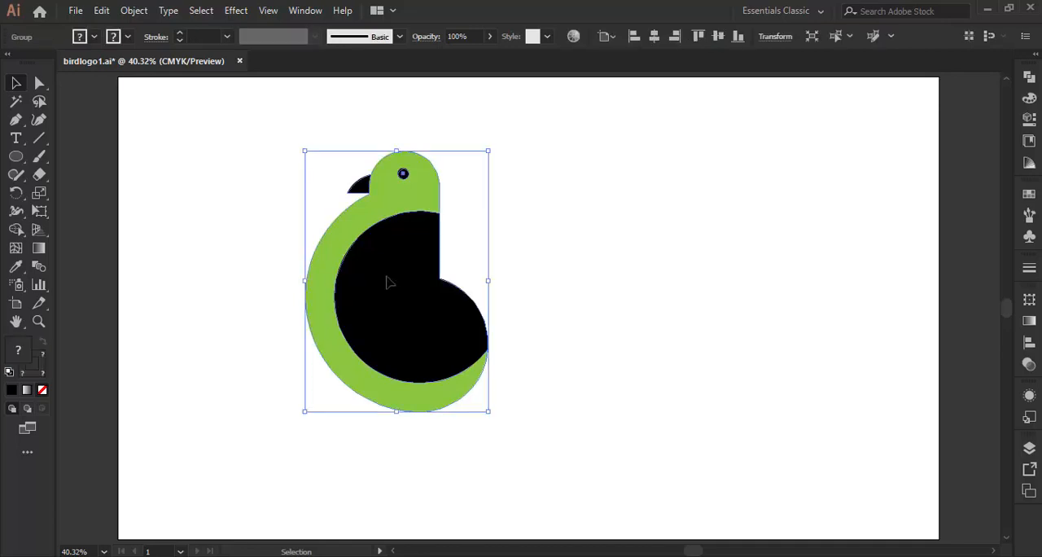
pyautogui.click(655, 39)
pyautogui.click(717, 36)
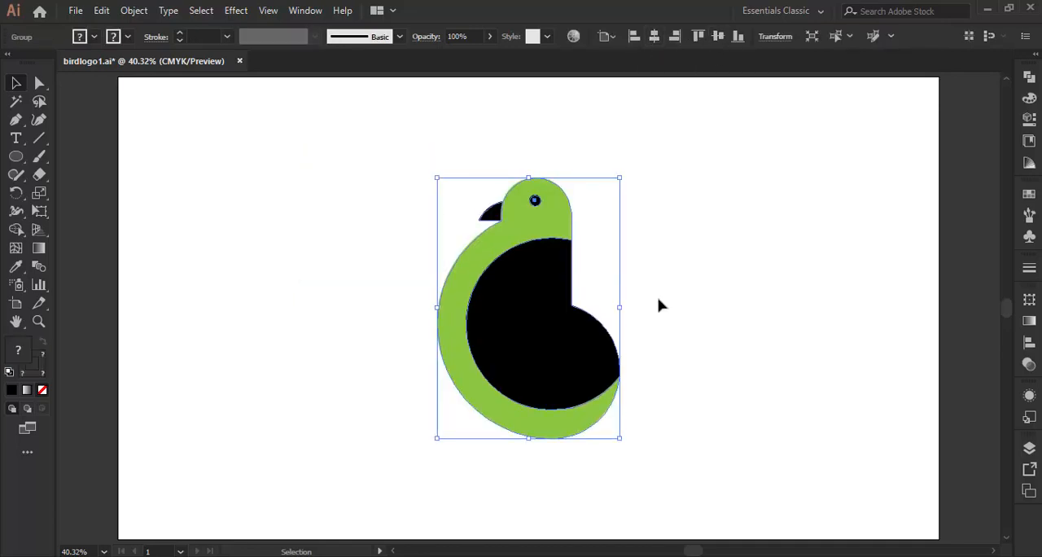
pyautogui.moveTo(618, 438); pyautogui.dragTo(689, 477)
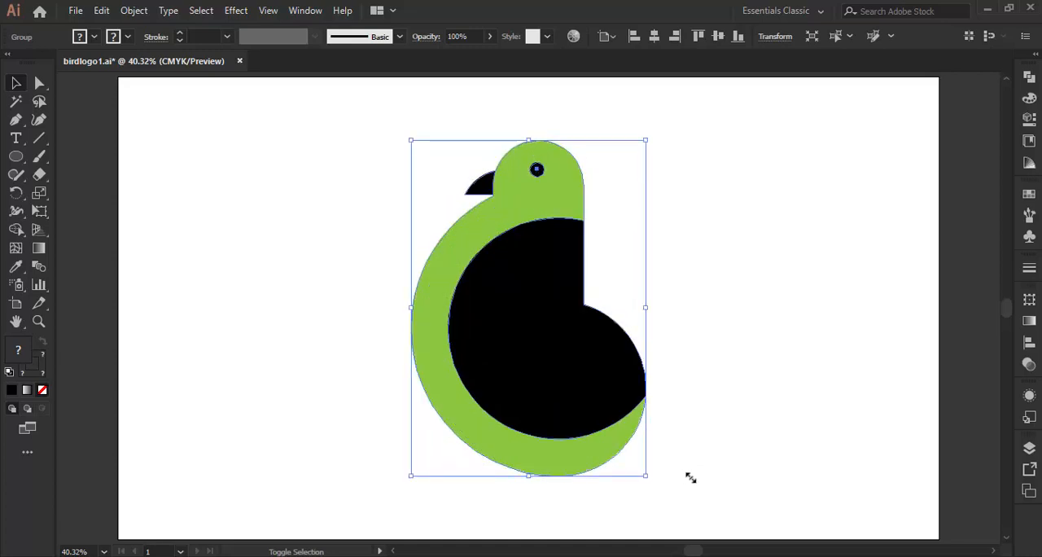
pyautogui.click(720, 303)
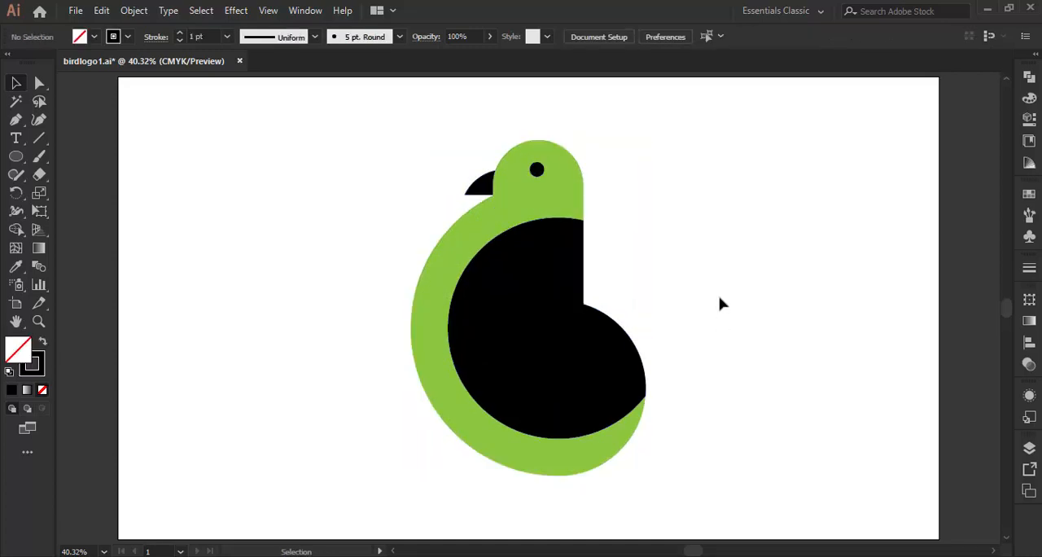